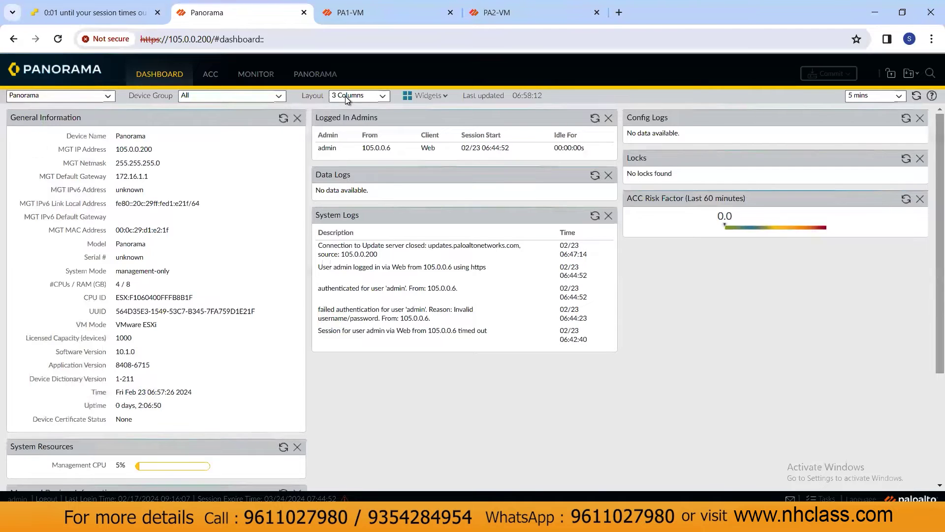
Show Panorama's Licenses page with the never-expiring device management license for up to 1K devices
left_click(317, 75)
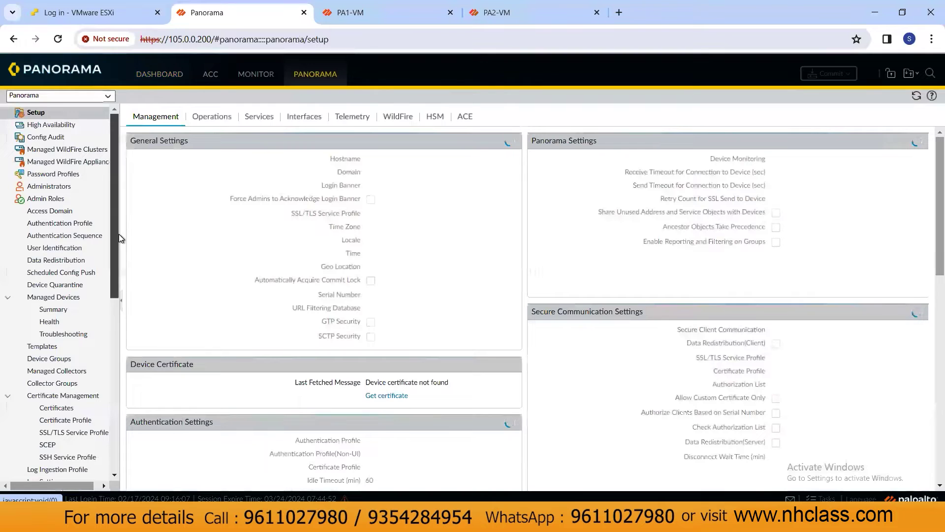
scroll(115, 335, "down", 6)
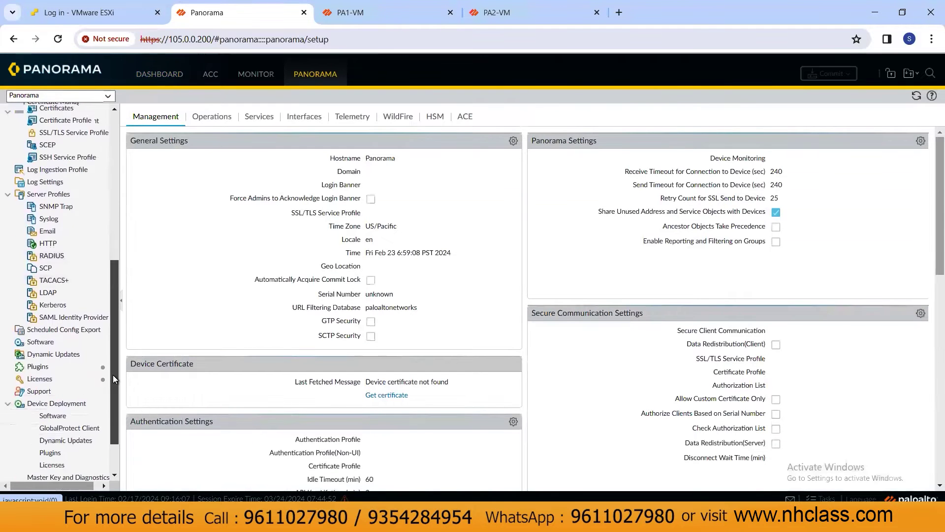
left_click(39, 370)
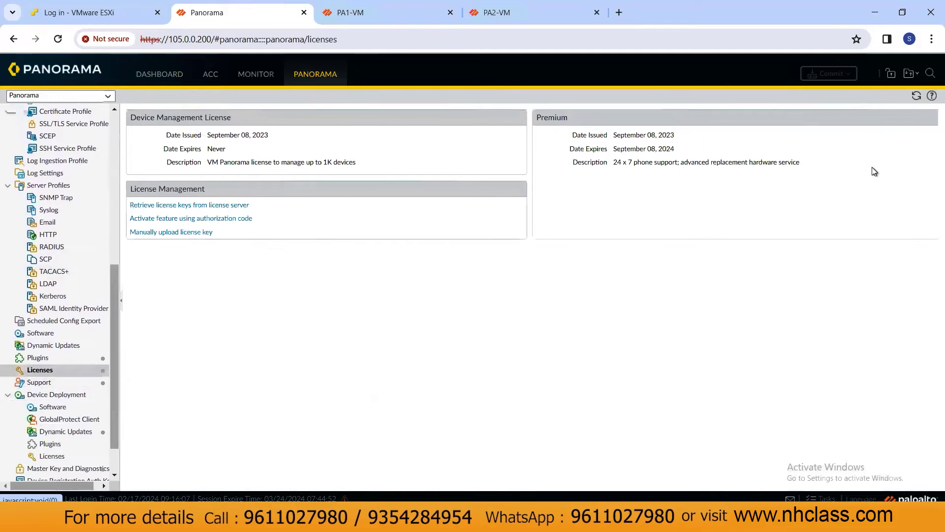
left_click_drag(116, 171, 207, 149)
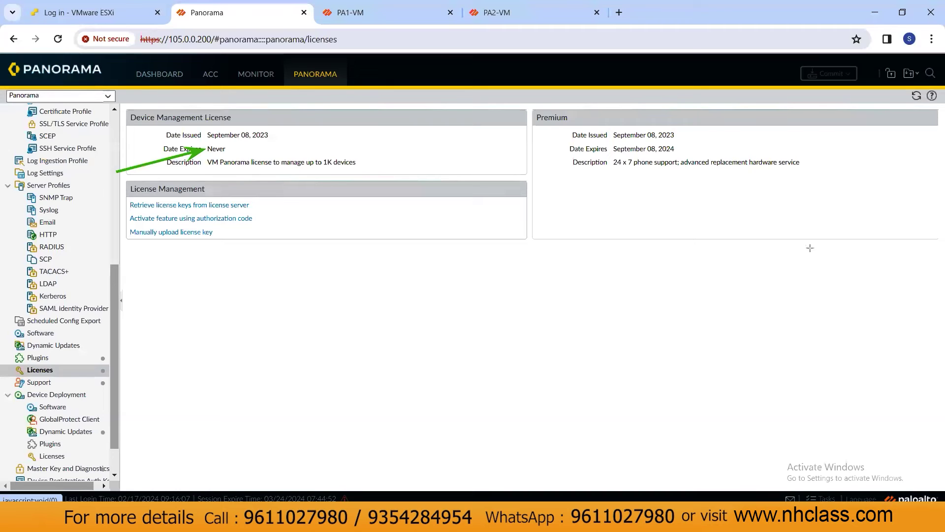
key("ctrl+z")
mouse_move(211, 251)
left_mouse_down()
mouse_move(264, 230)
mouse_move(321, 170)
left_mouse_up()
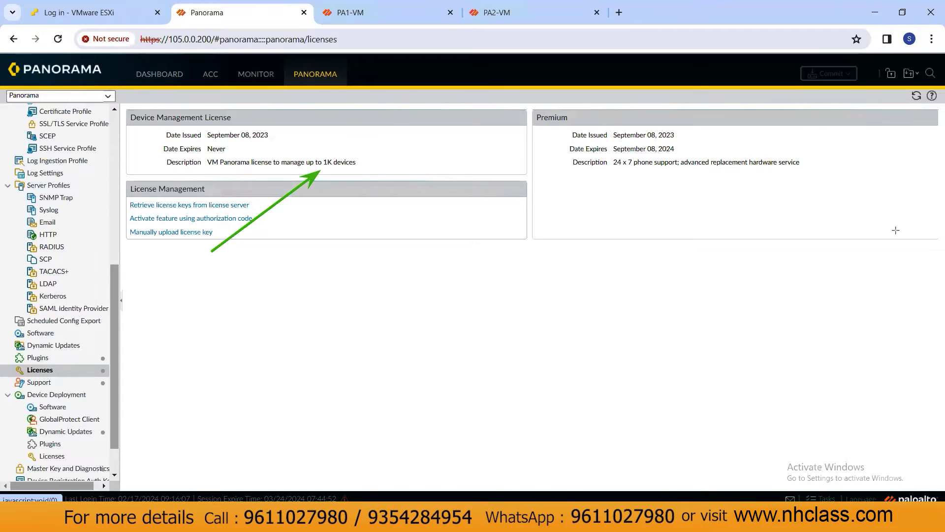
key("Escape")
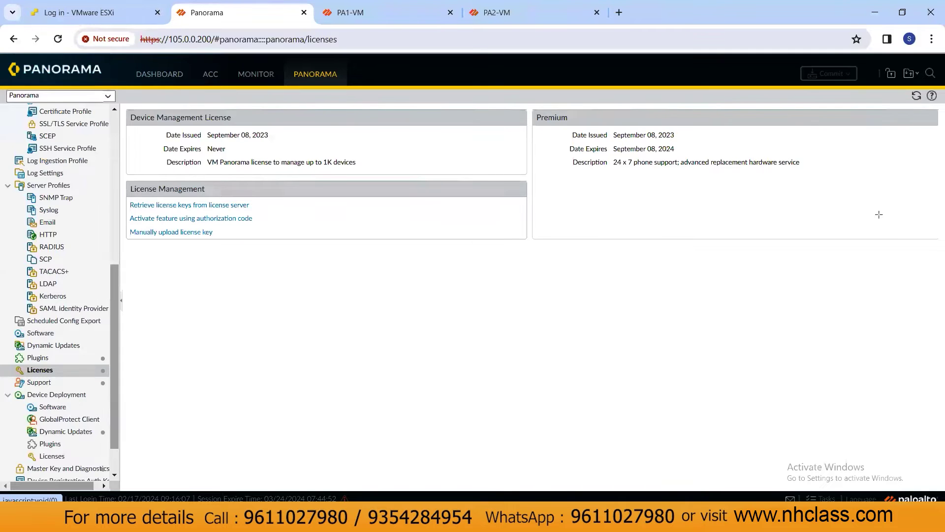
Display PA1-VM's Standard VM-100 license and subscriptions valid through November 07, 2027
left_click(365, 17)
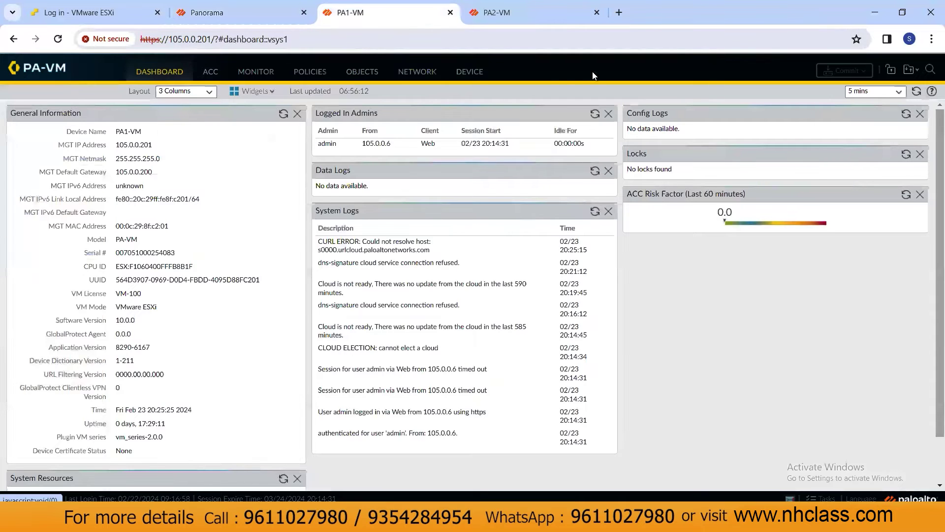
left_click(469, 72)
scroll(114, 369, "down", 3)
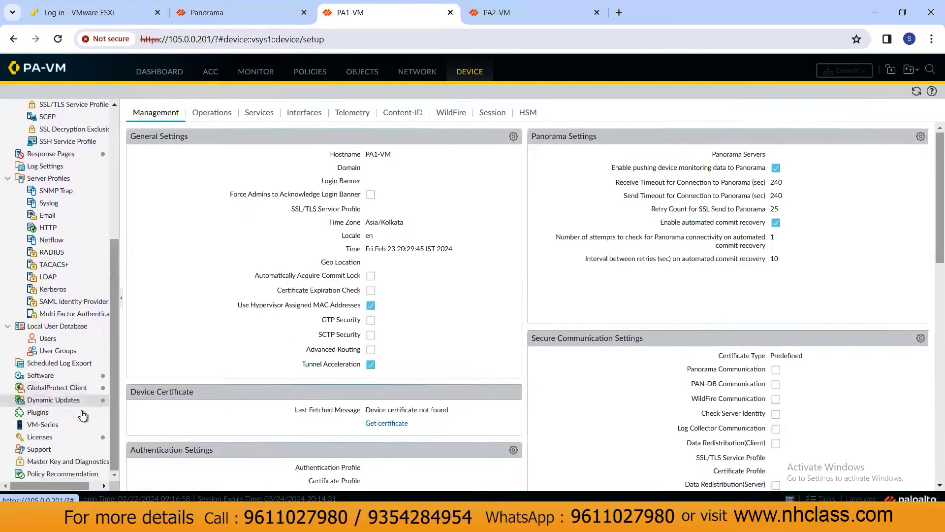
left_click(40, 439)
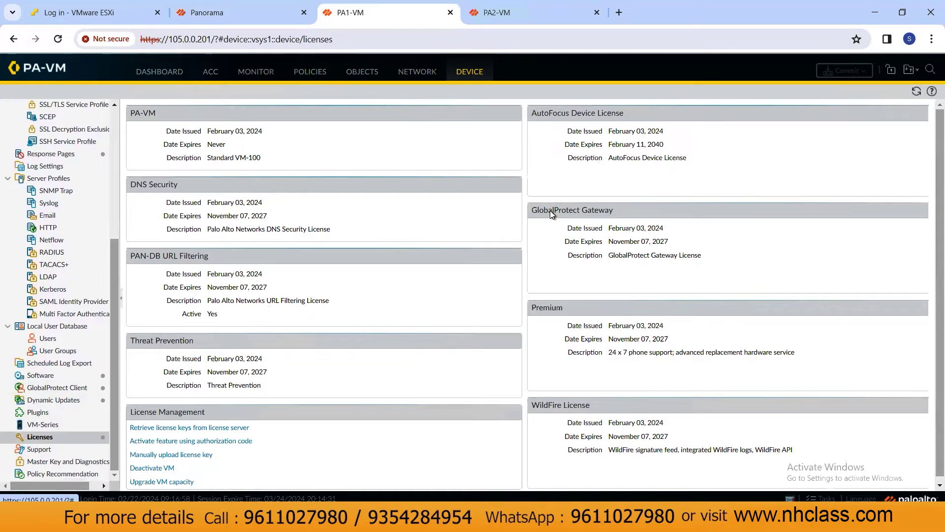
left_click(524, 22)
Check PA2-VM's Standard VM-100 license, subscriptions through October 03, 2027, then return to Panorama
left_click(481, 78)
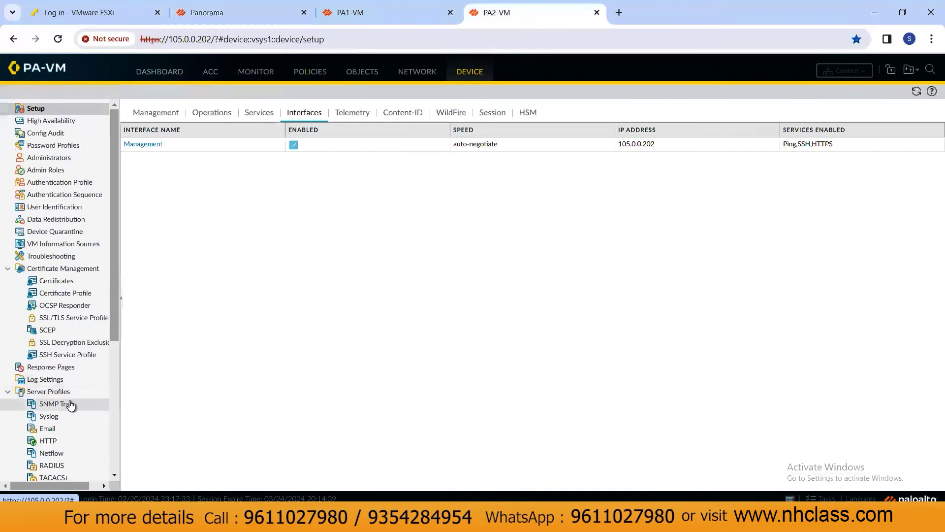
left_click_drag(116, 288, 112, 412)
left_click(34, 436)
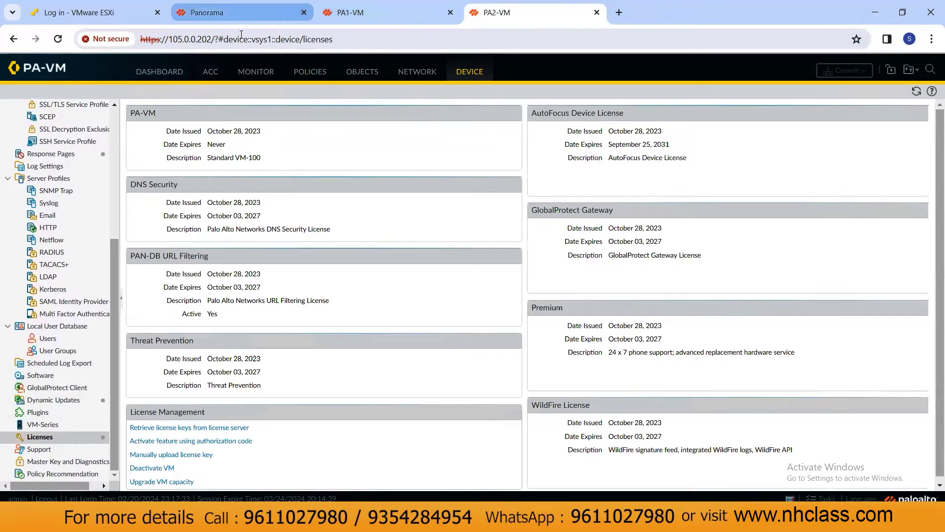
left_click(241, 12)
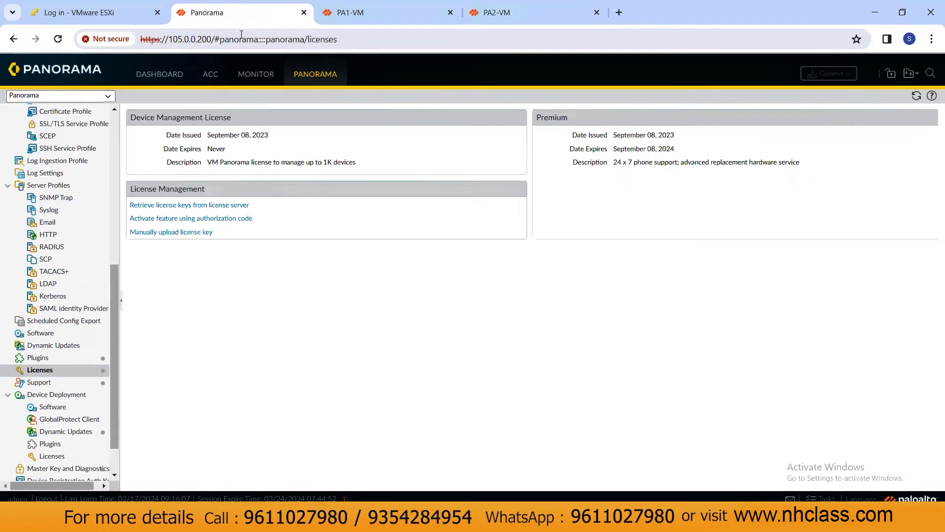
Open the Add Device form from Panorama's empty Managed Devices summary
left_click_drag(110, 285, 114, 334)
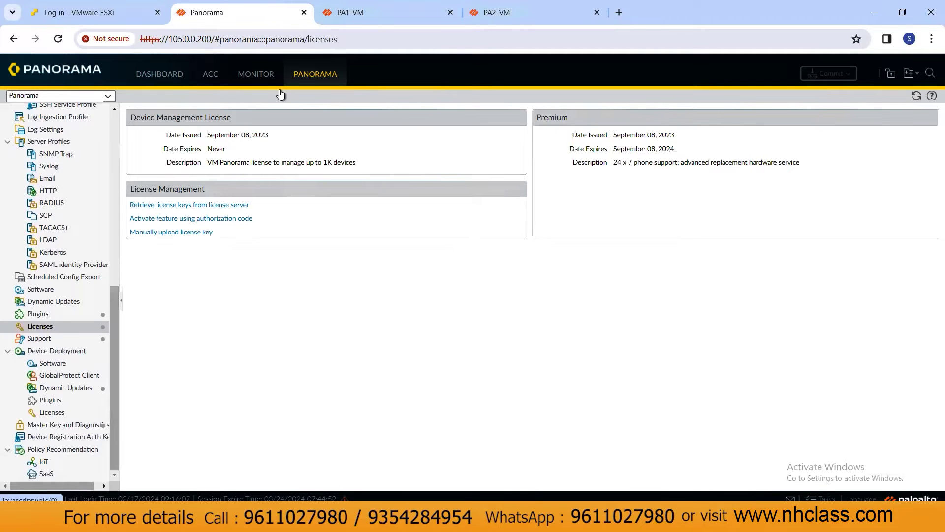
left_click_drag(113, 350, 117, 189)
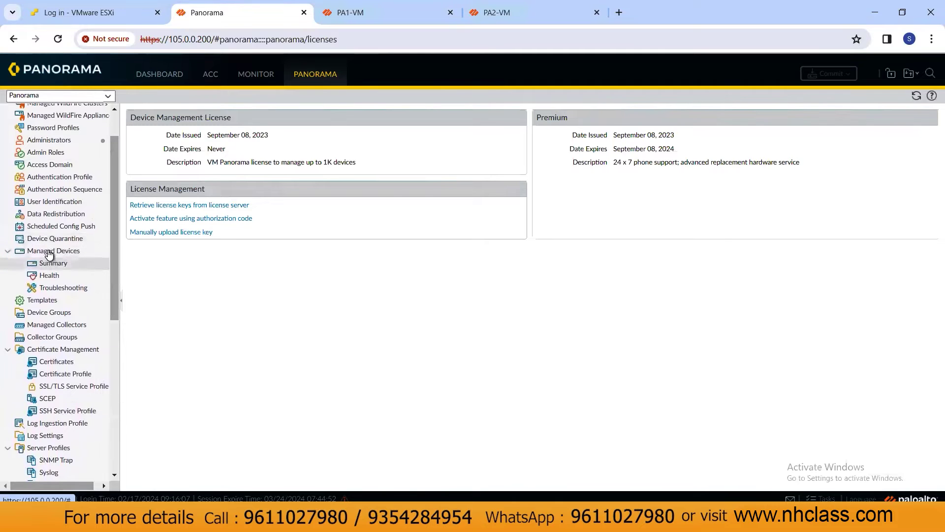
left_click(305, 74)
left_click(53, 263)
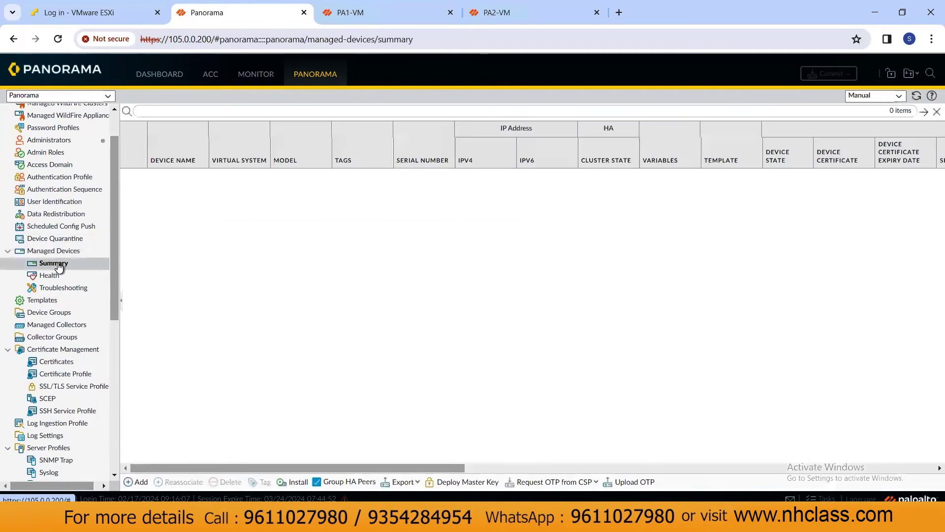
left_click(141, 483)
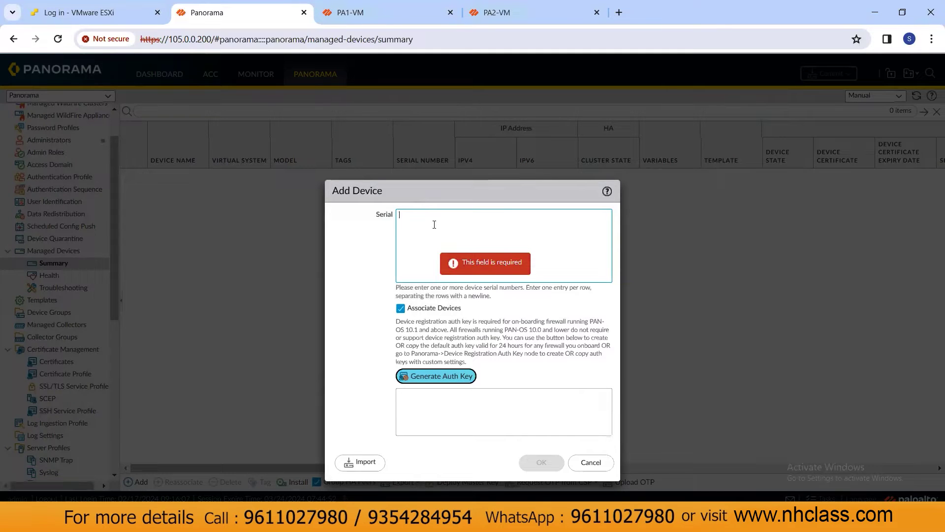
Copy PA1-VM's serial number from its dashboard and return to Panorama's Add Device form
left_click(338, 18)
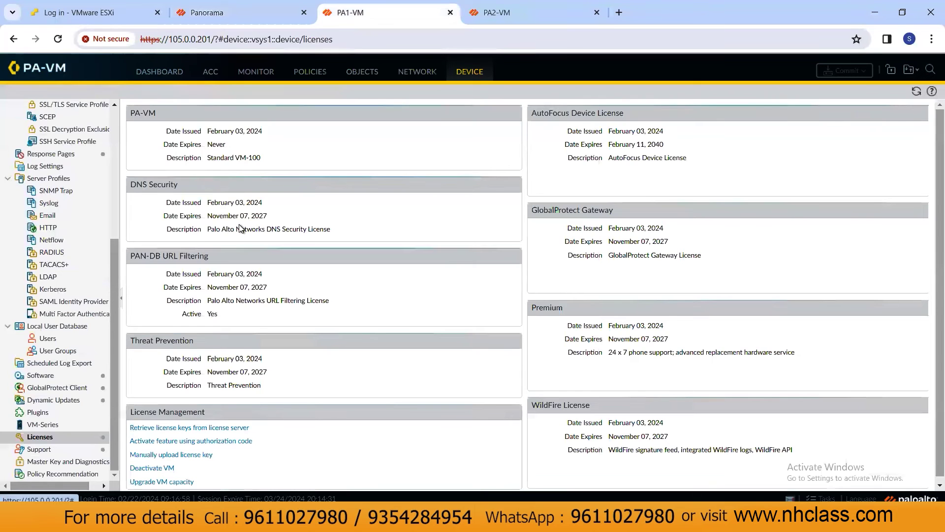
left_click(158, 73)
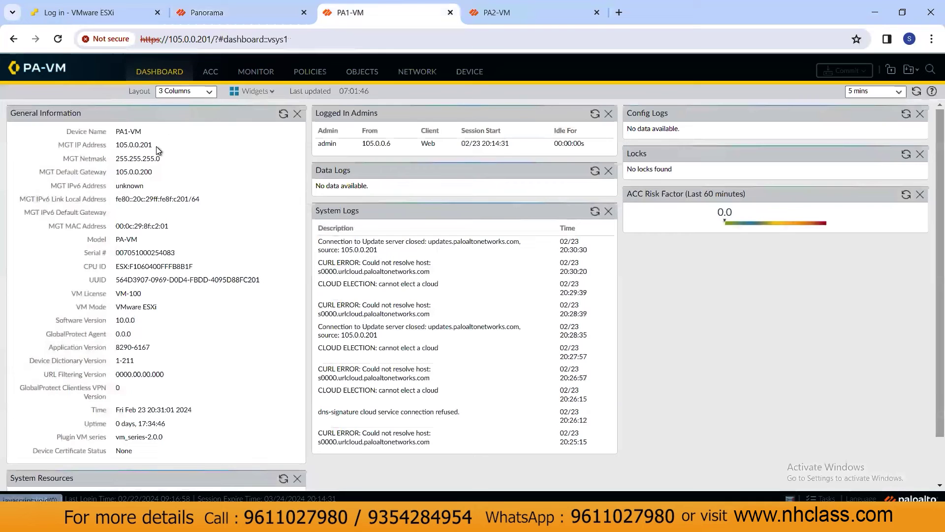
left_click_drag(116, 131, 142, 132)
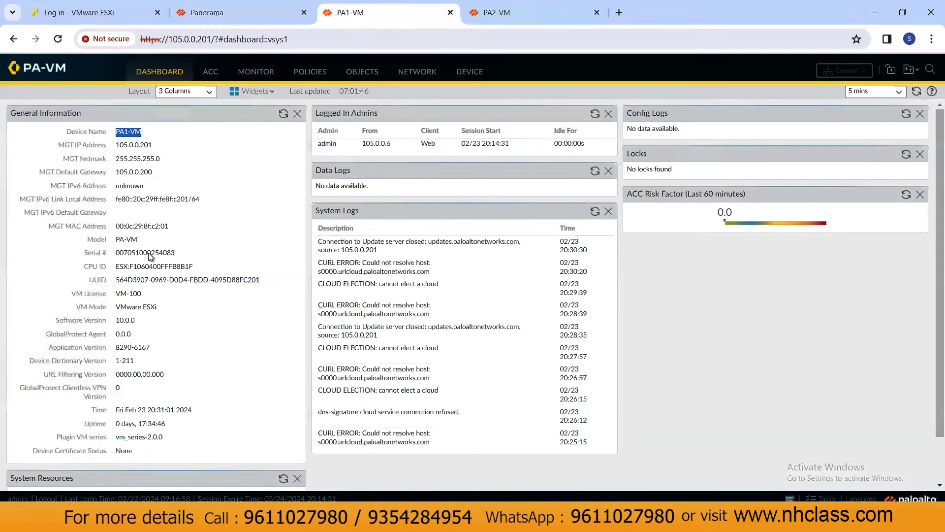
left_click_drag(119, 253, 170, 254)
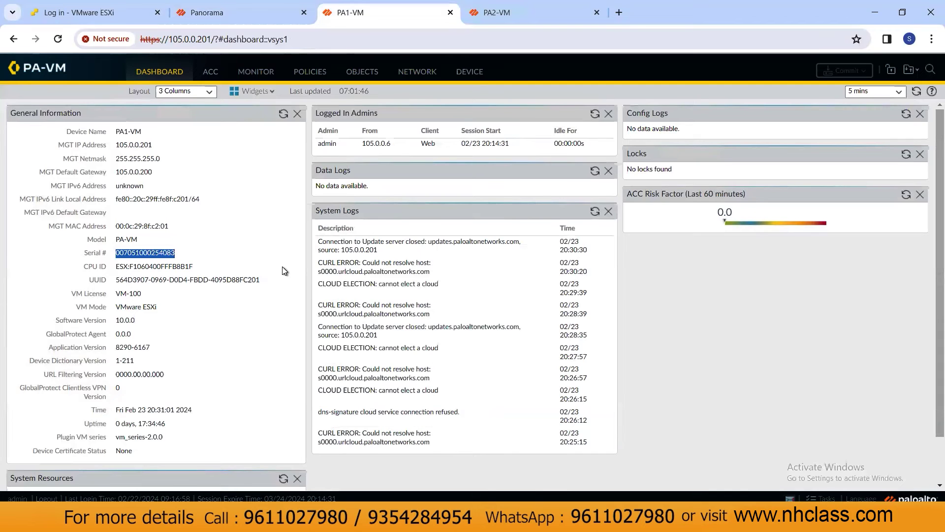
left_click(234, 23)
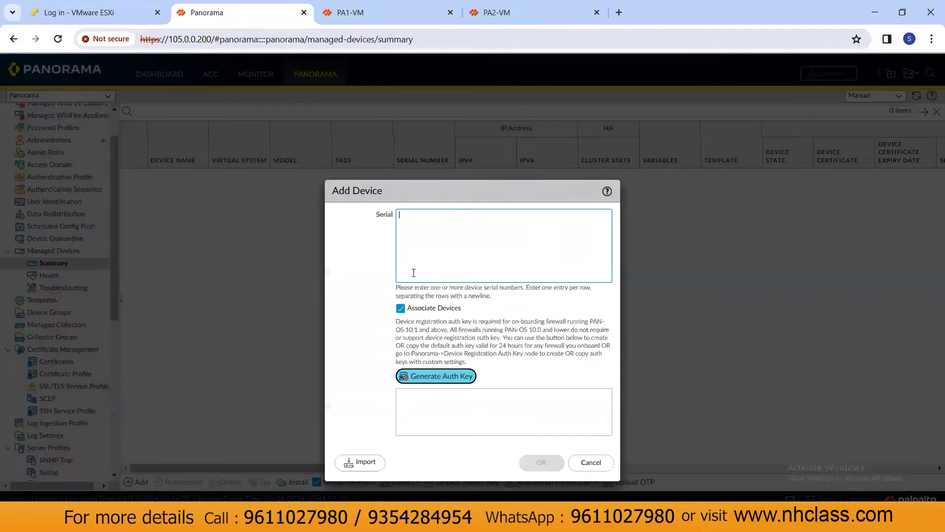
key("ctrl+v")
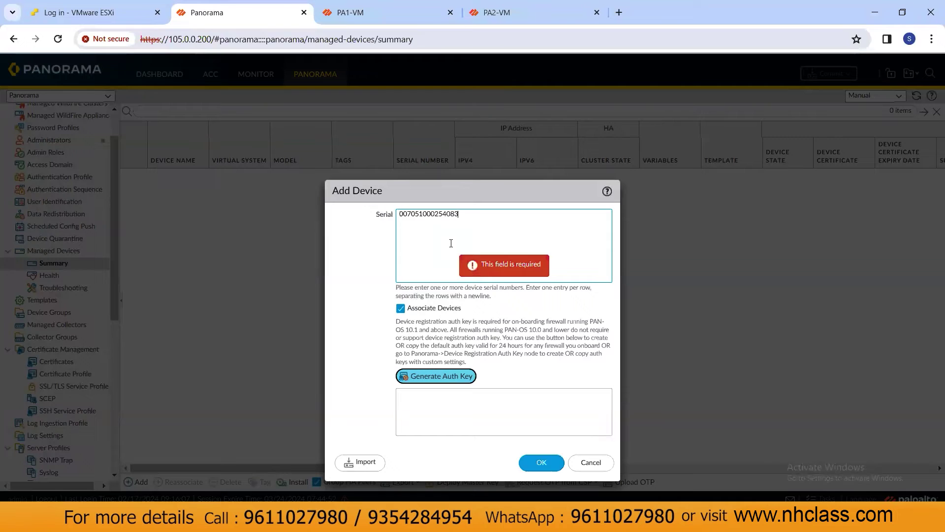
left_click_drag(527, 330, 553, 330)
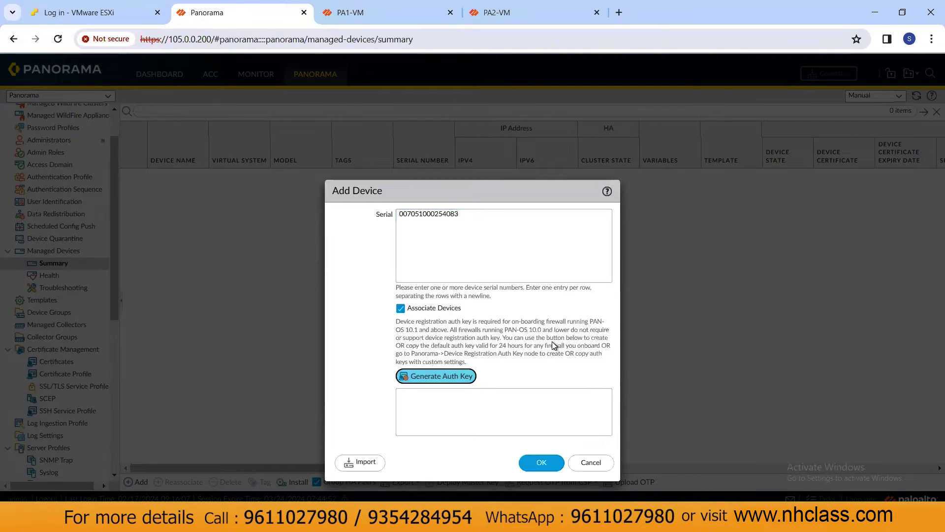
left_click(430, 380)
left_click_drag(466, 403, 389, 396)
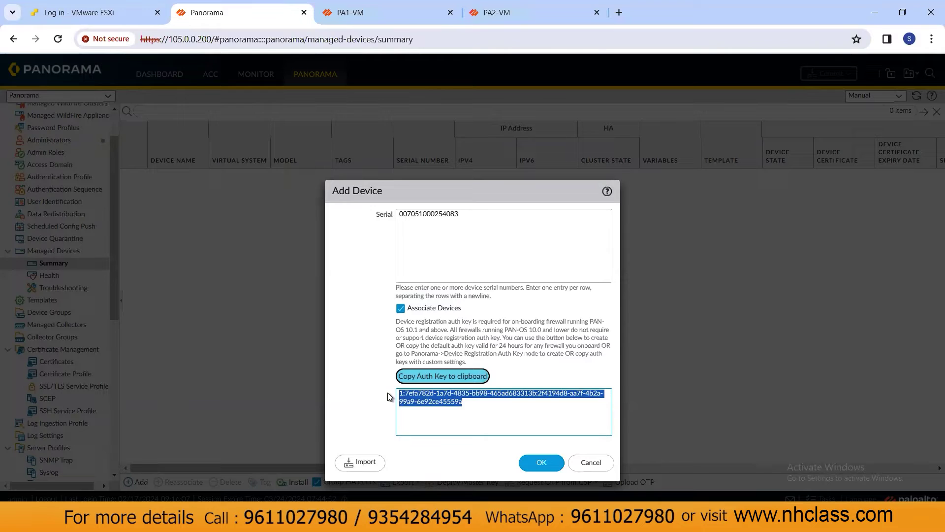
left_click(542, 463)
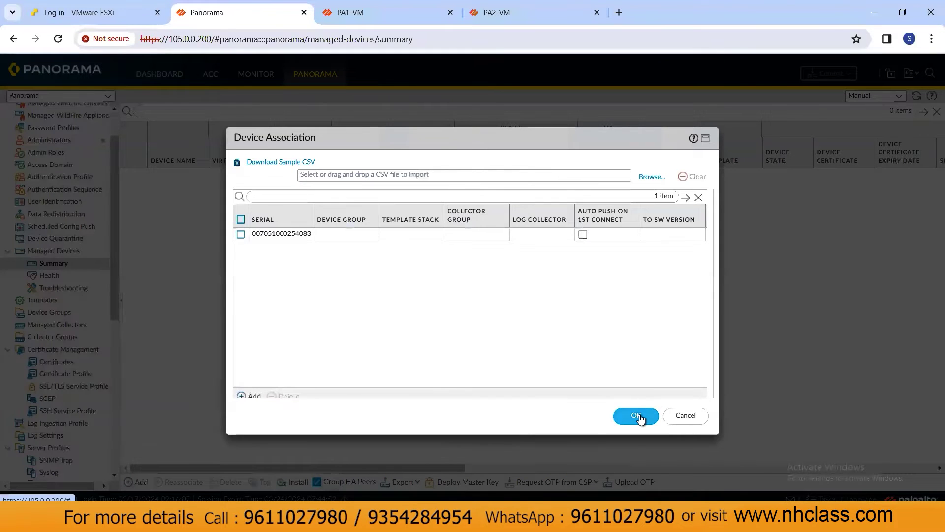
Confirm PA1-VM's device association and start adding another managed device
left_click(639, 418)
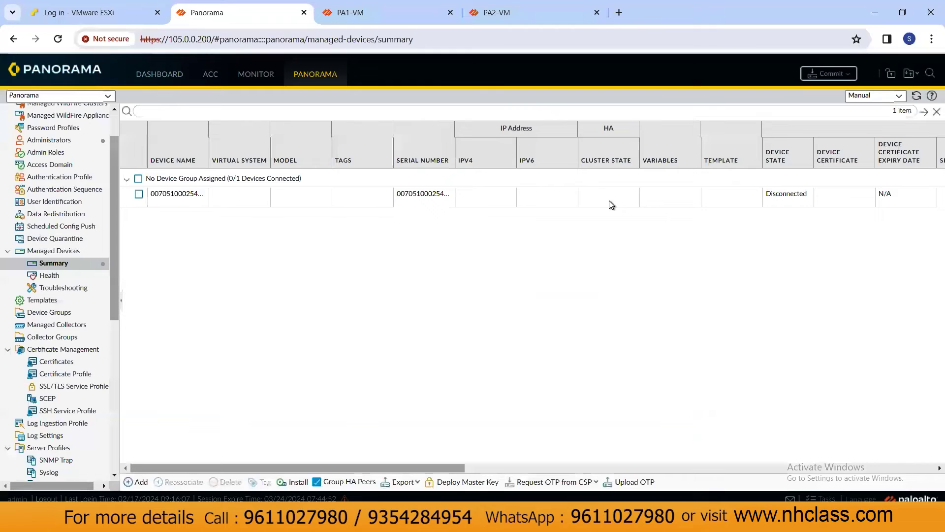
left_click(139, 485)
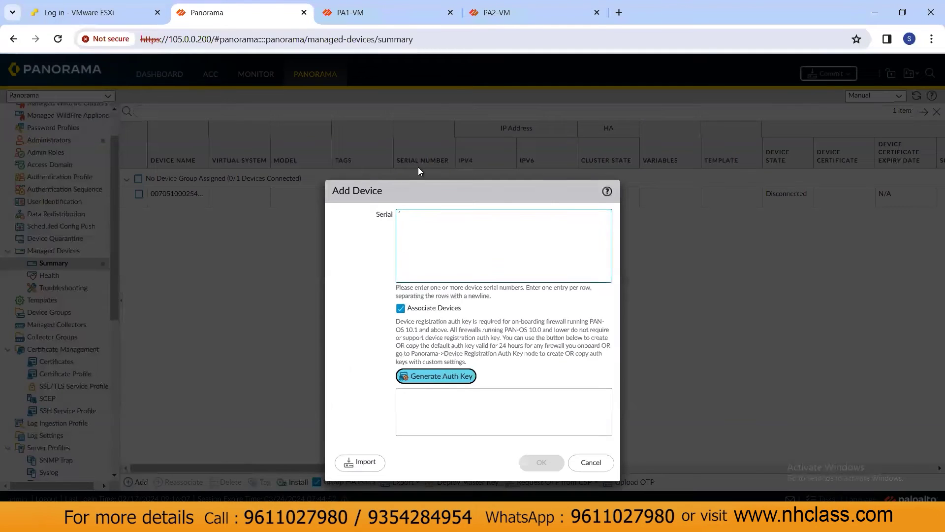
left_click(490, 19)
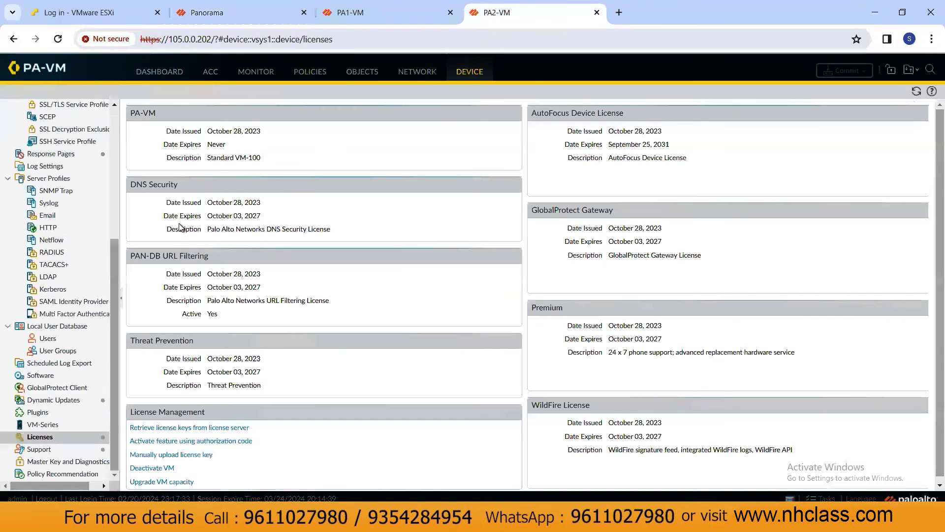
left_click(176, 75)
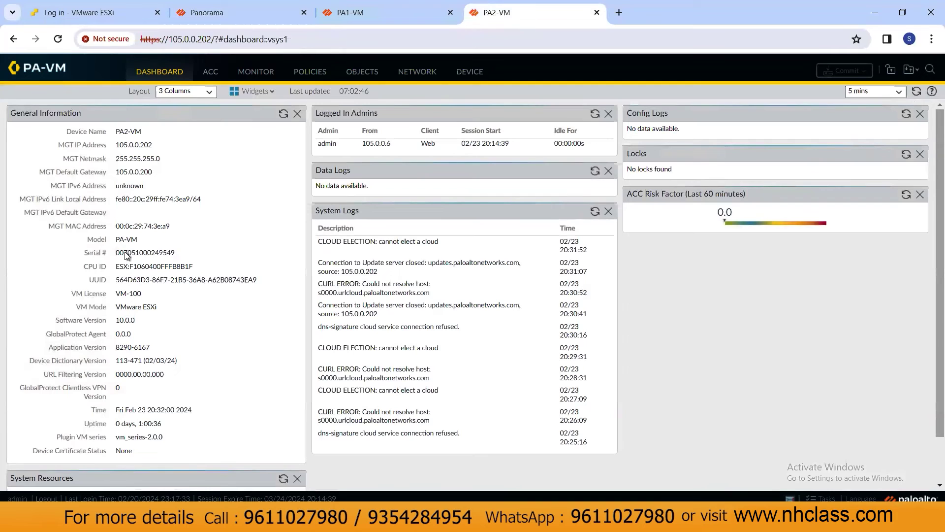
left_click_drag(117, 252, 177, 256)
key("ctrl+c")
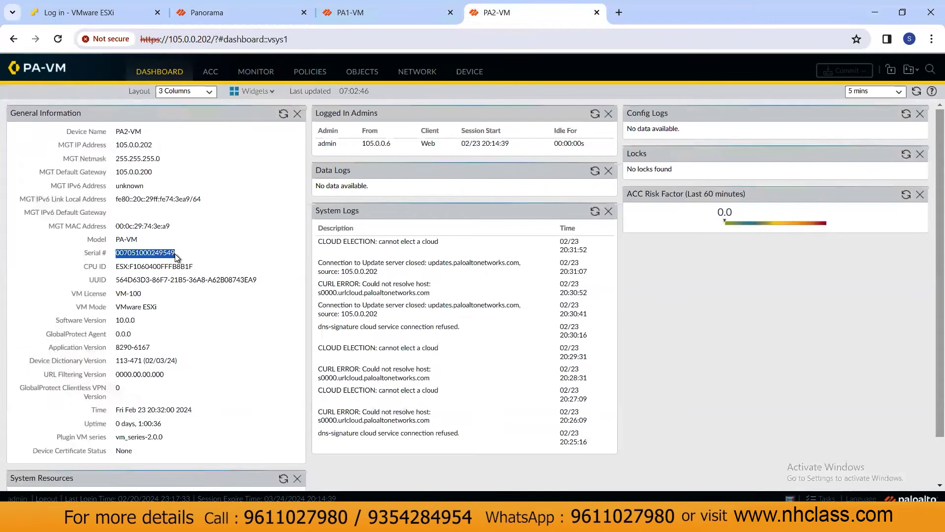
left_click(223, 15)
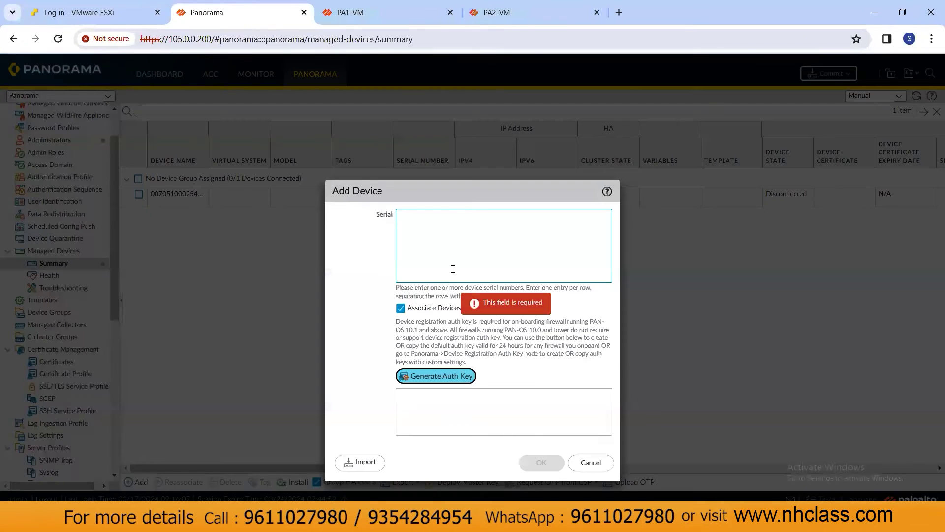
Paste the serial, generate and copy an auth key, and confirm the device and its association
key("ctrl+v")
left_click(451, 376)
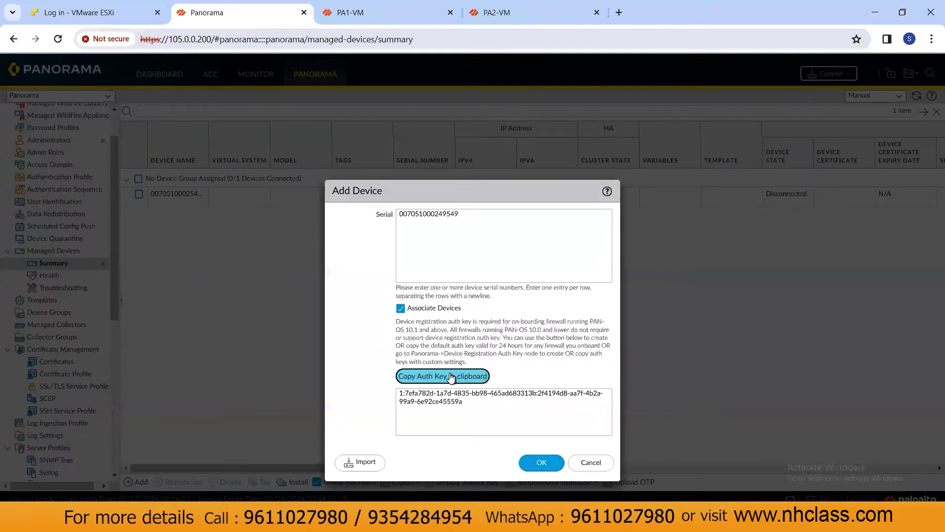
left_click_drag(479, 410, 381, 399)
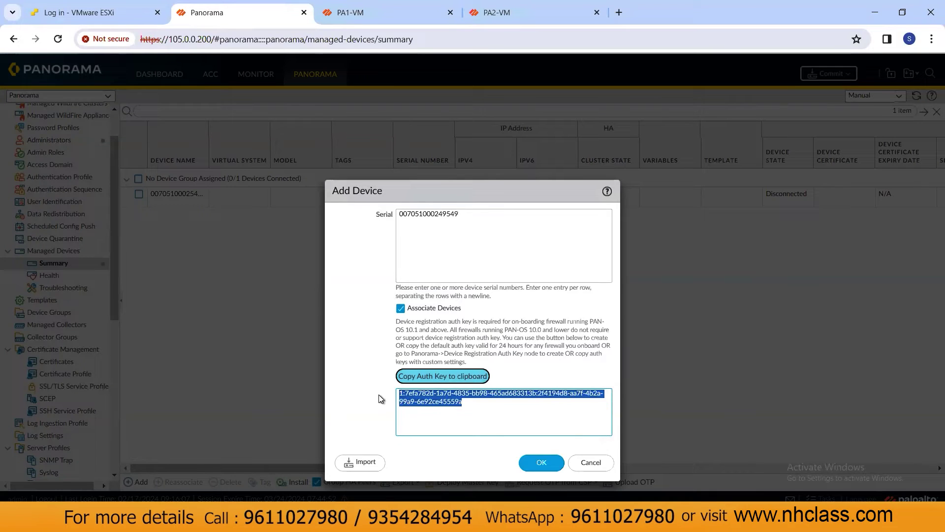
left_click(418, 424)
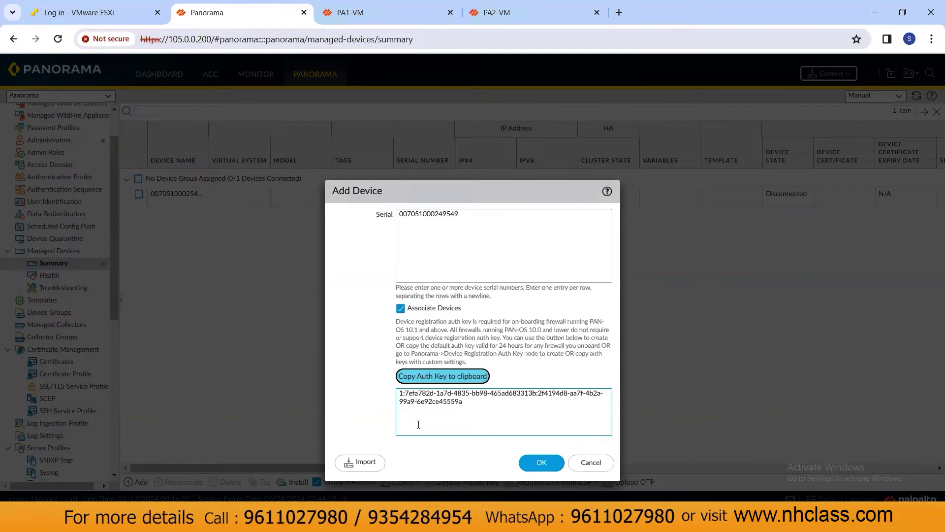
left_click_drag(474, 414, 387, 400)
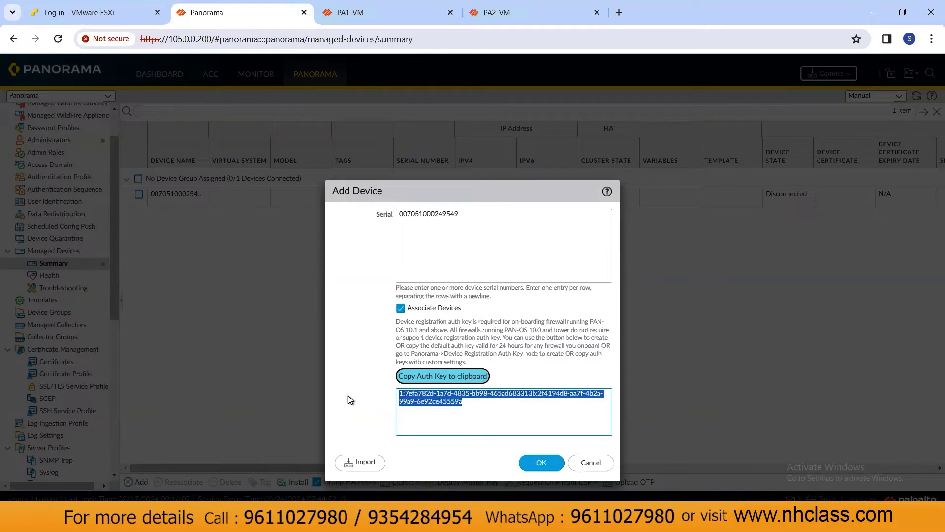
double_click(396, 217)
left_click(439, 246)
left_click(552, 466)
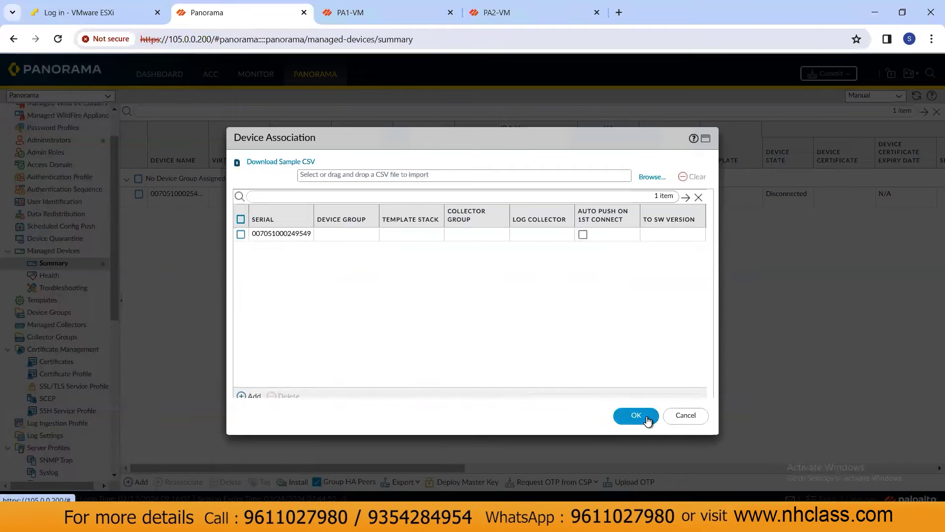
left_click(642, 419)
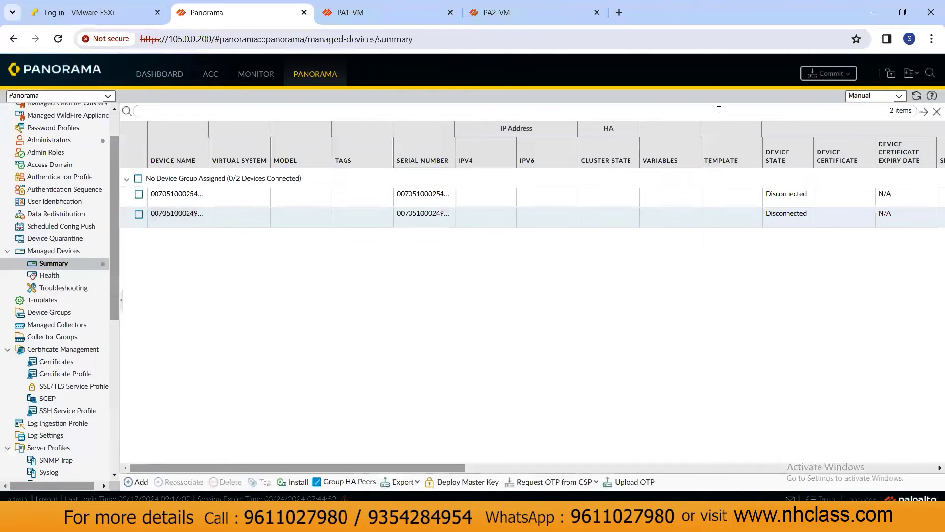
On PA1-VM, set Panorama server 105.0.0.200 and disable automated commit recovery
left_click(341, 17)
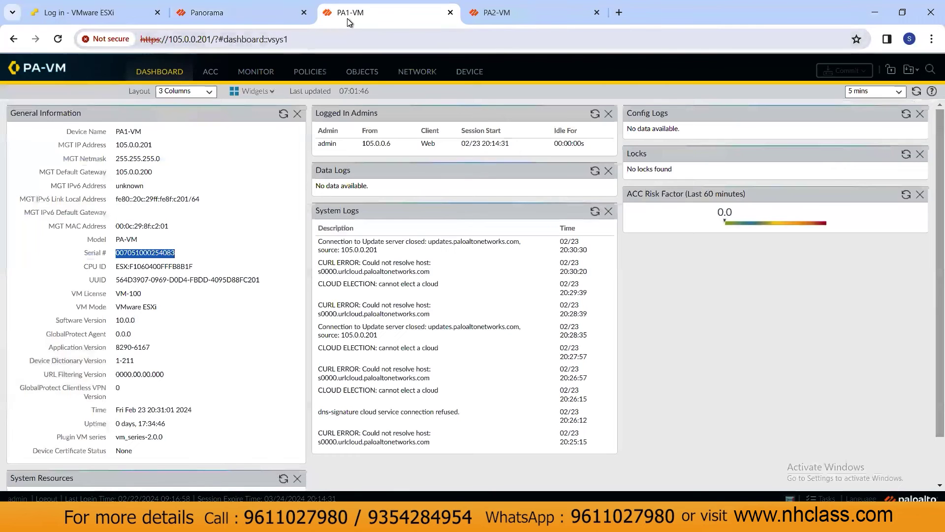
left_click(472, 73)
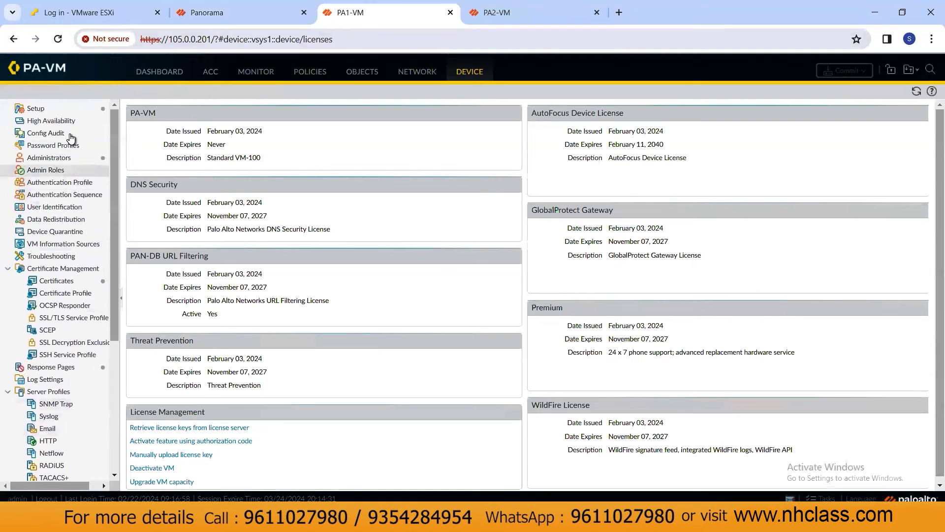
left_click(62, 113)
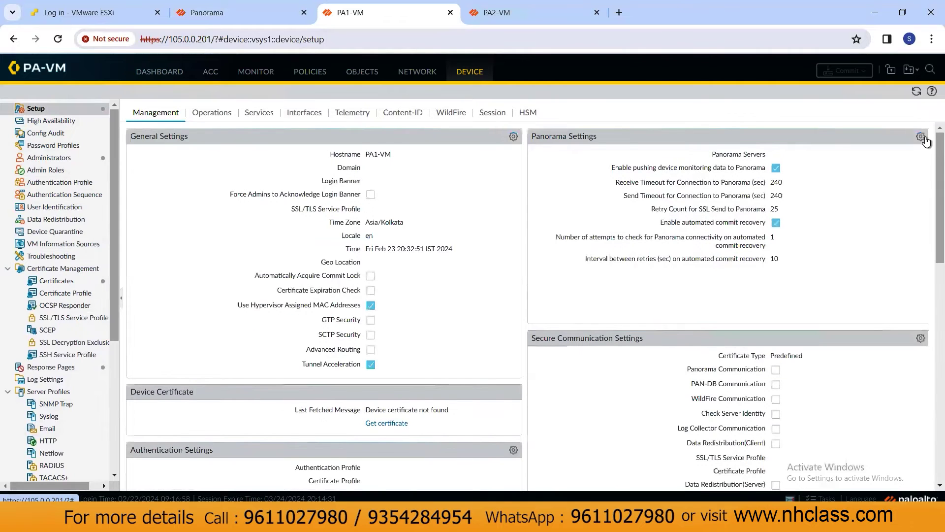
left_click(917, 136)
left_click(448, 215)
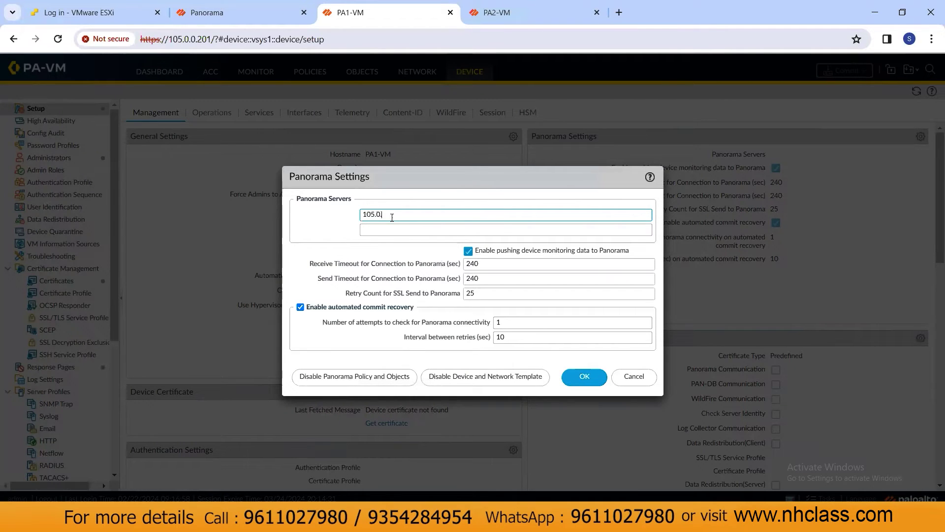
left_click(300, 307)
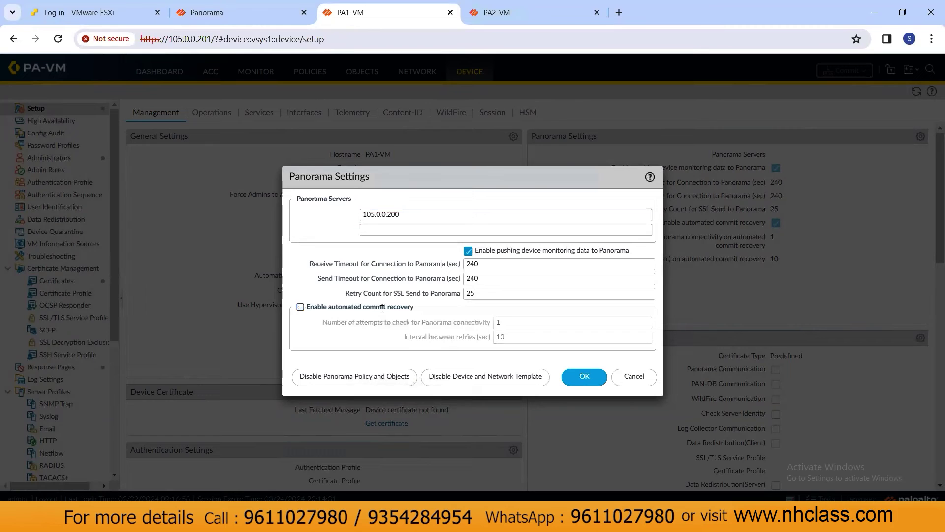
left_click(590, 380)
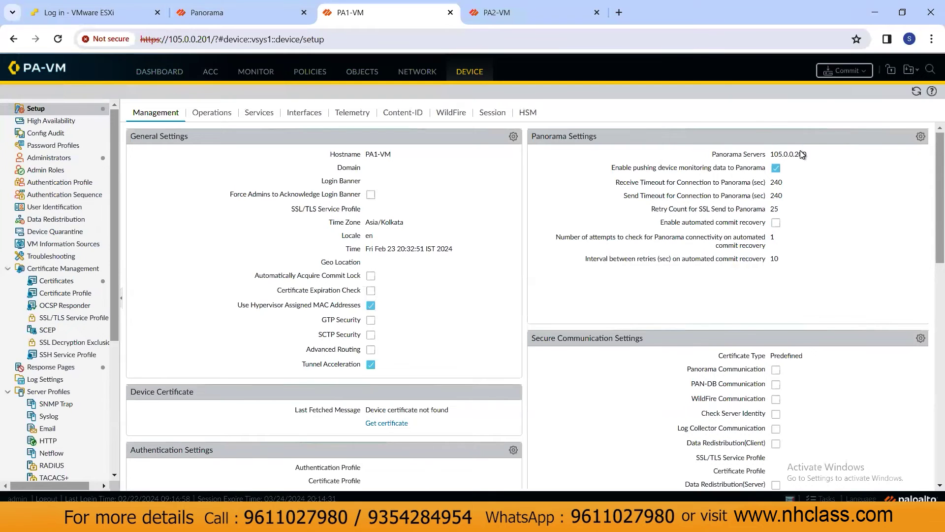
Commit PA1-VM's configuration changes
left_click(843, 71)
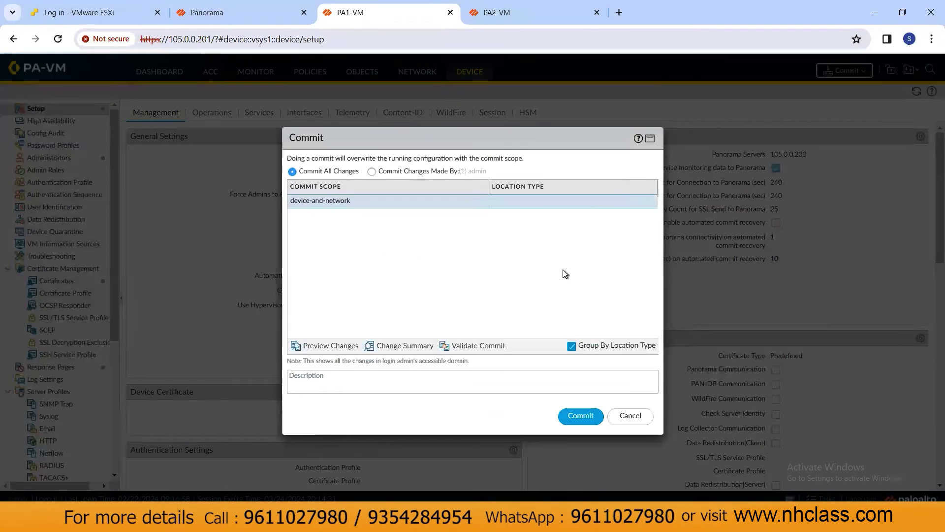
left_click(582, 416)
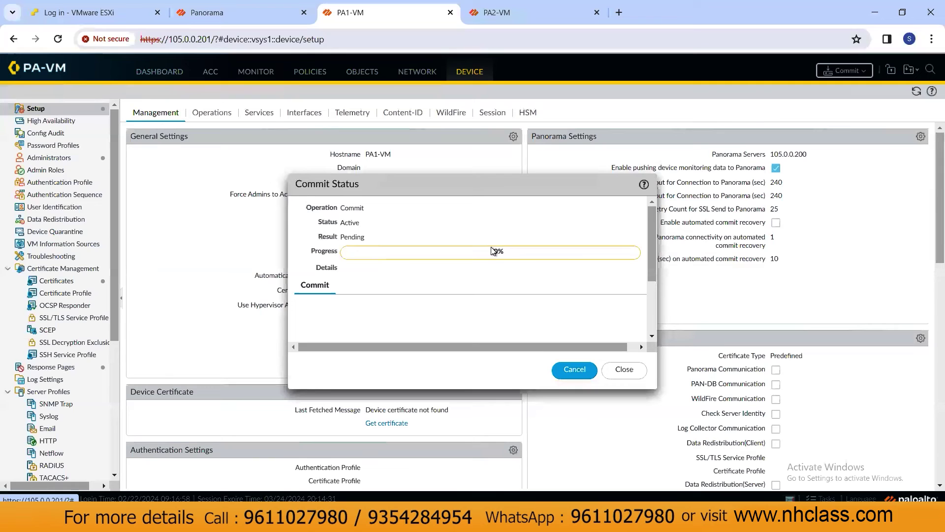
left_click(499, 19)
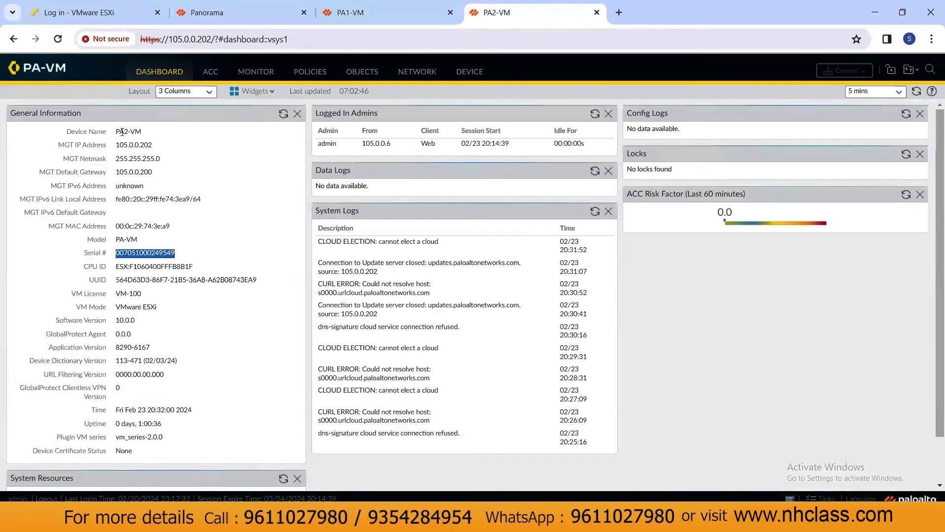
On PA2-VM, set Panorama server 105.0.0.200 and turn off automated commit recovery
left_click_drag(116, 131, 143, 132)
left_click(173, 143)
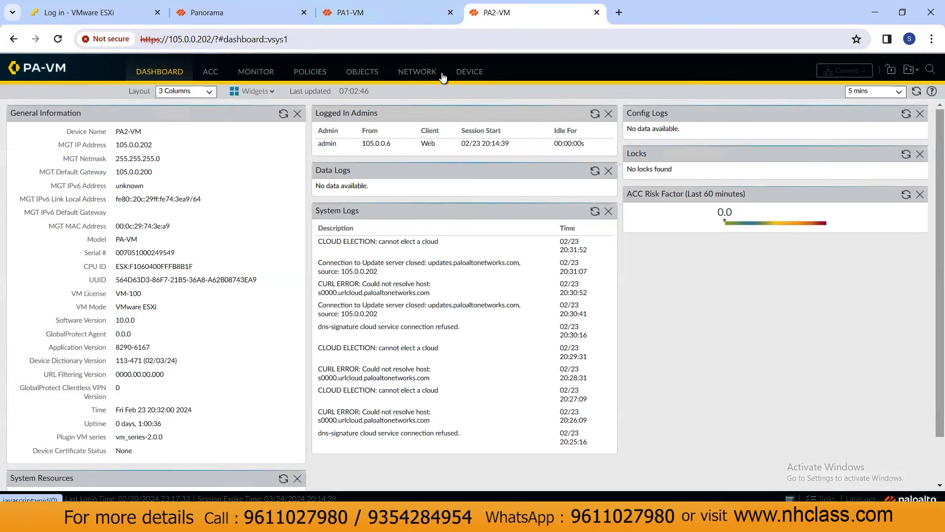
left_click(474, 73)
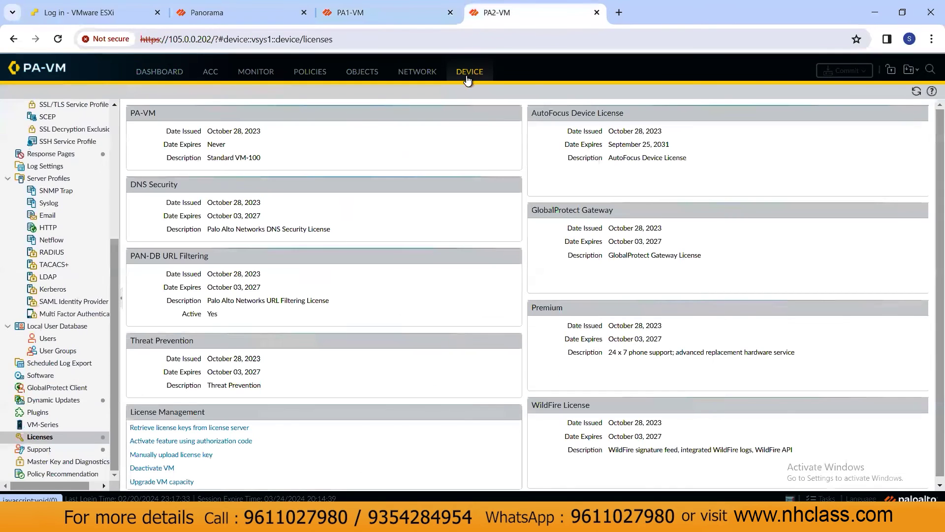
scroll(56, 120, "up", 5)
left_click(55, 108)
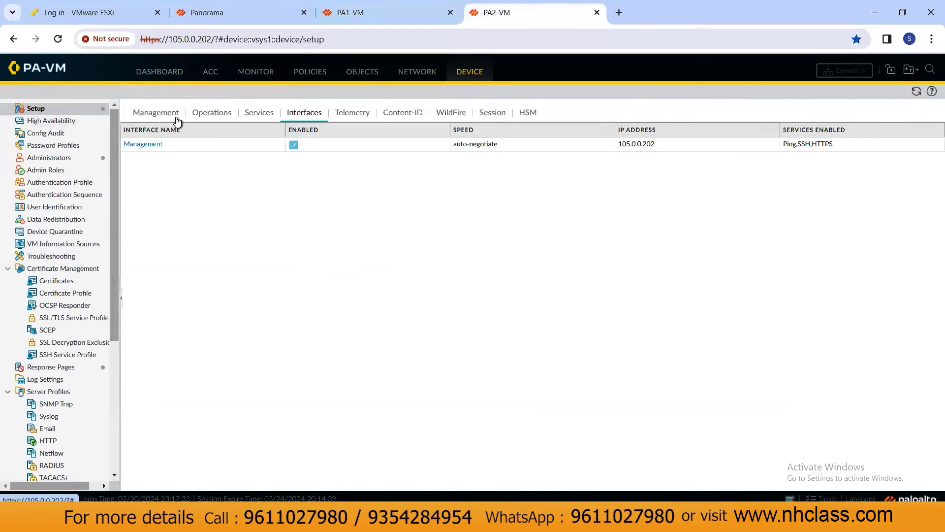
left_click(161, 113)
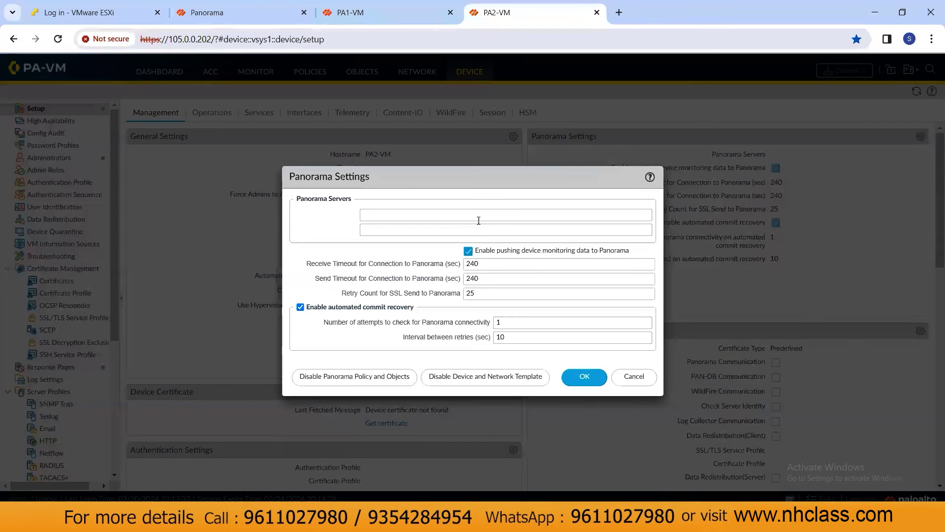
left_click(394, 214)
type("105.0.0.200")
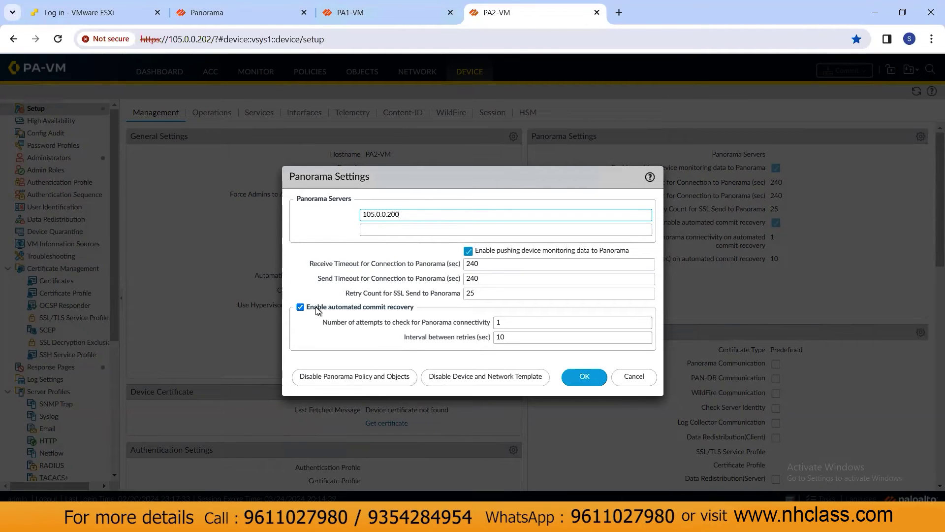
left_click(299, 307)
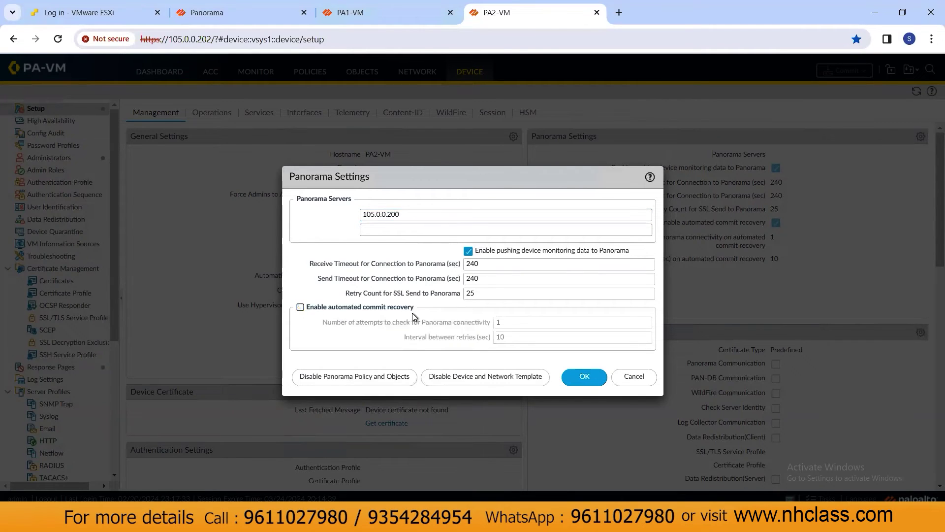
left_click(584, 377)
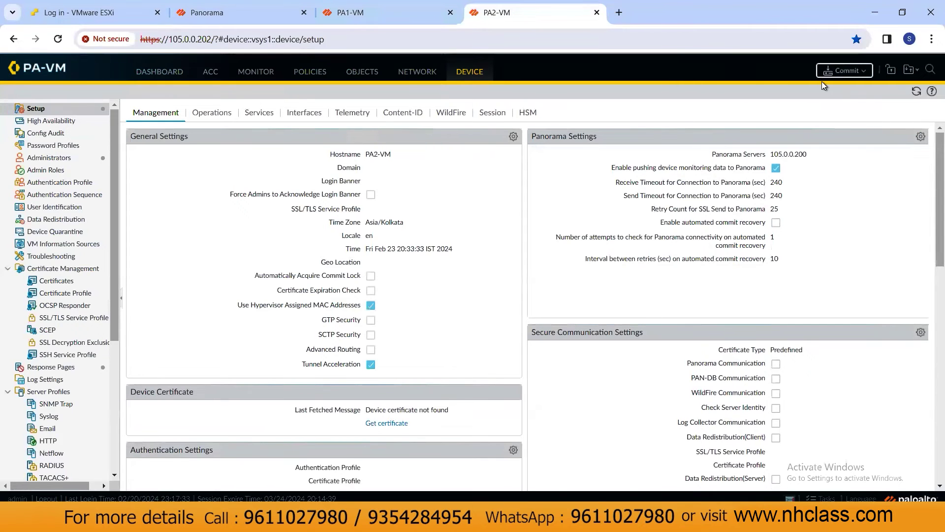
Commit PA2-VM's changes and return to the Panorama console
left_click(832, 77)
left_click(578, 415)
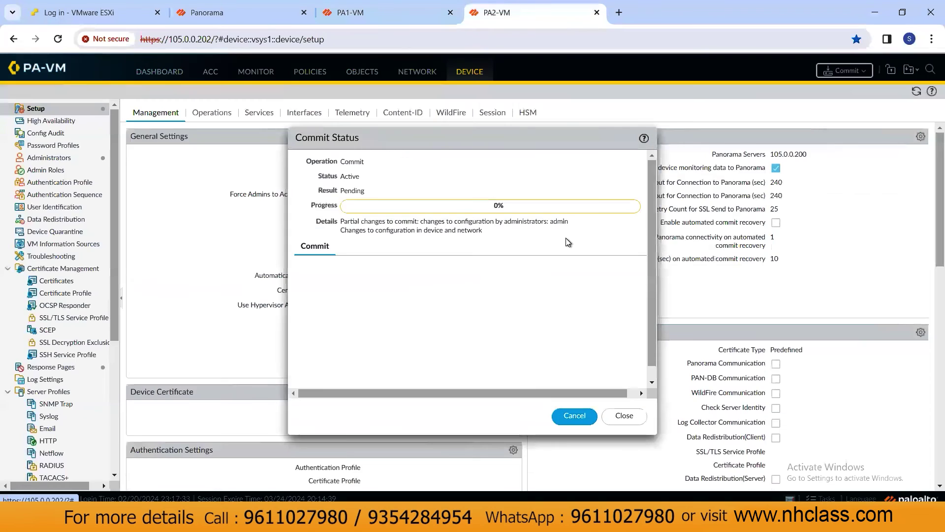
left_click(220, 15)
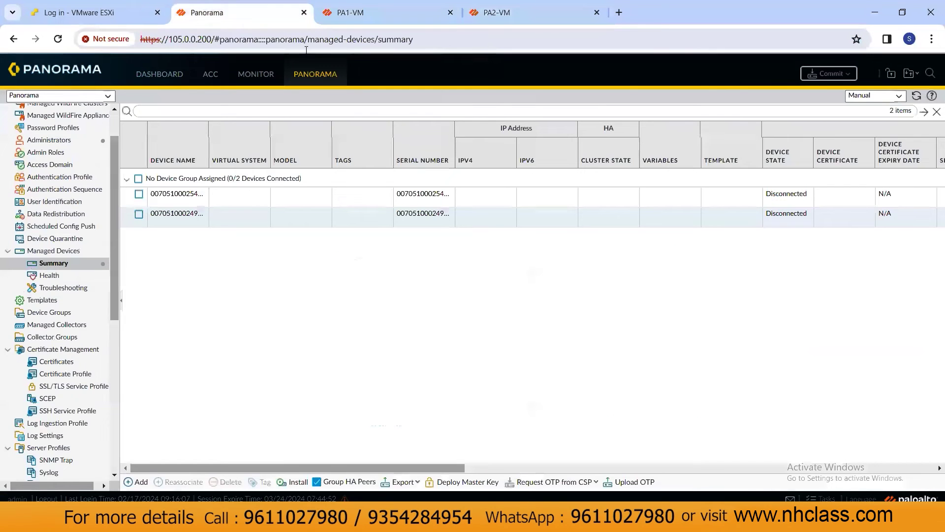
Commit all changes to Panorama, then view PA1-VM's firewall commit result
left_click(825, 76)
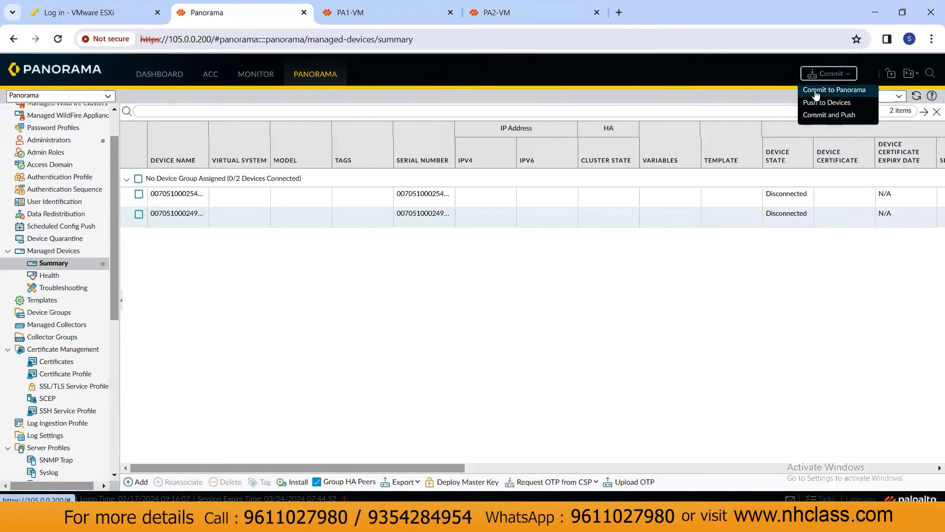
left_click(821, 91)
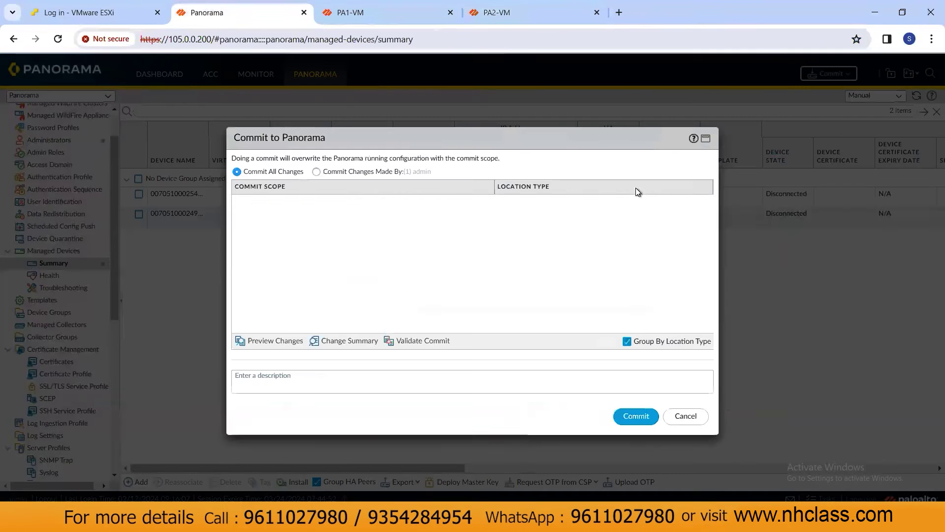
left_click(633, 417)
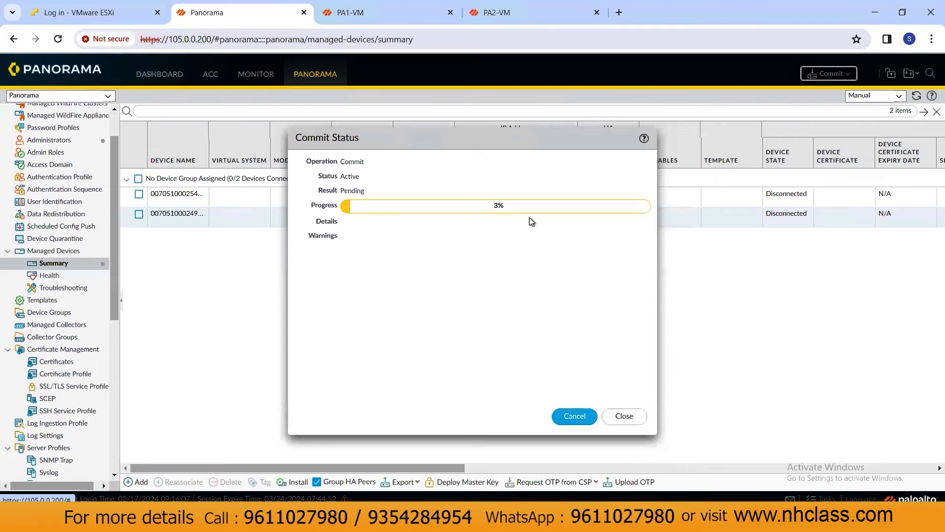
left_click(333, 19)
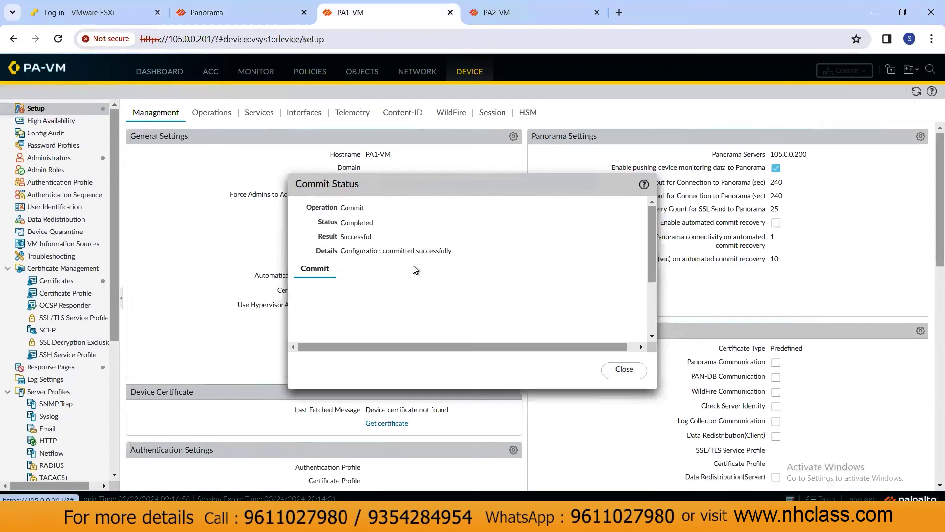
Close the completed commit status dialogs for PA1-VM, Panorama and PA2-VM, then return to Panorama
left_click(624, 370)
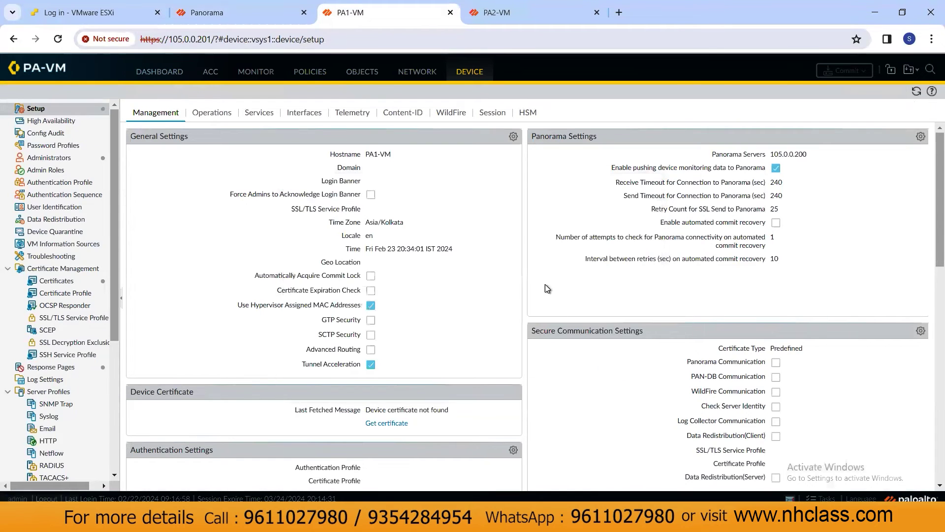
left_click(489, 20)
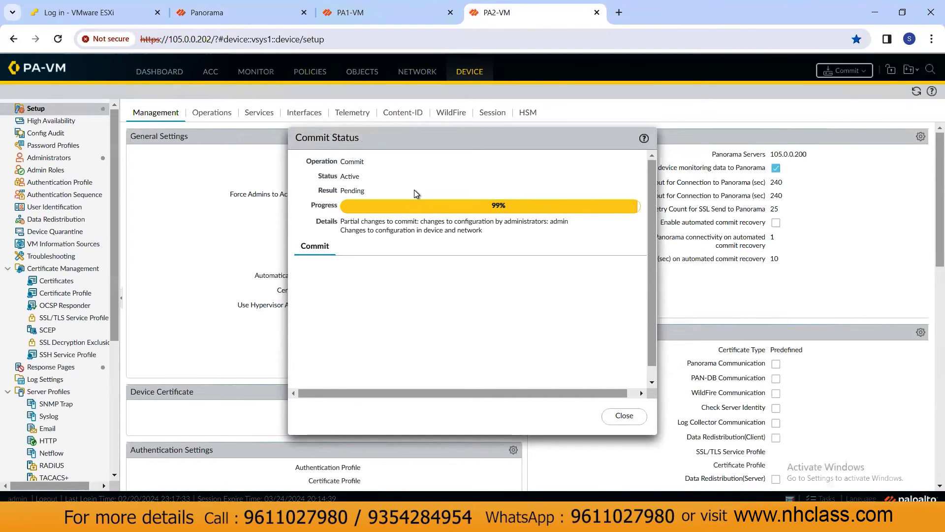
left_click(237, 17)
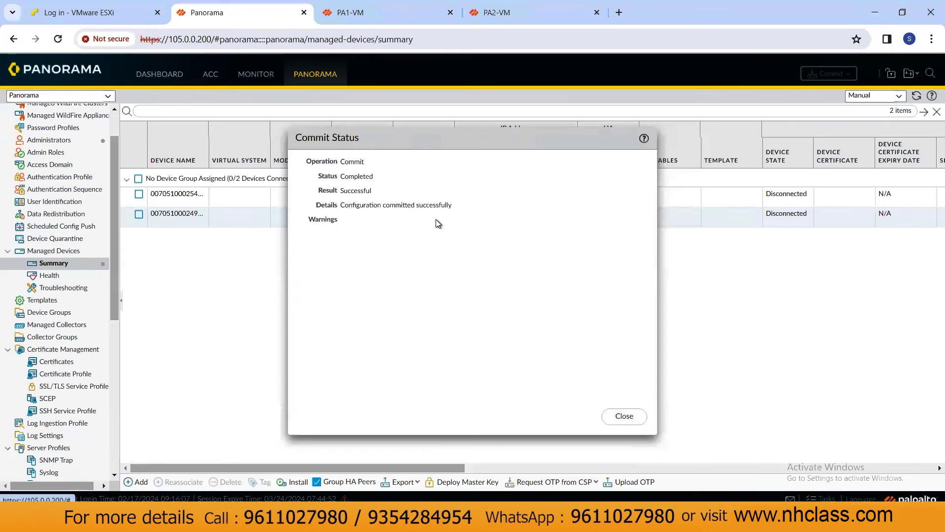
left_click(607, 418)
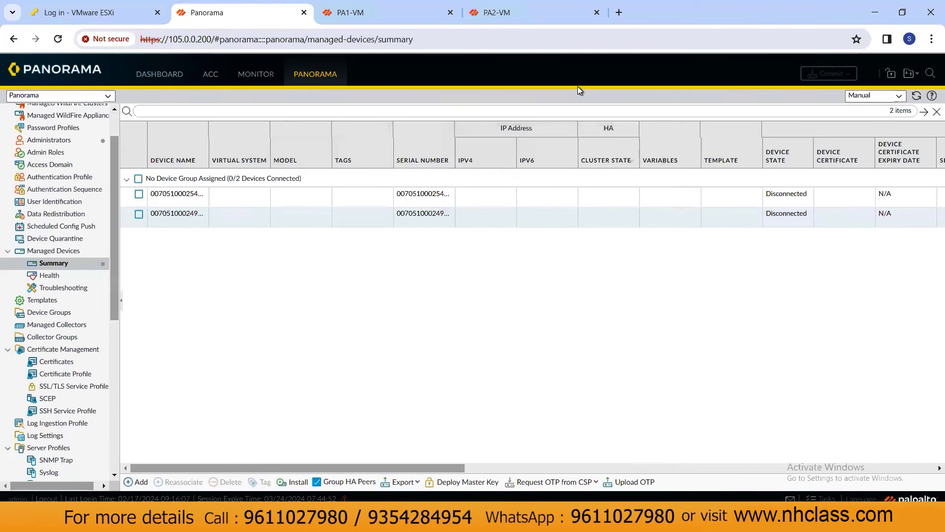
left_click(500, 23)
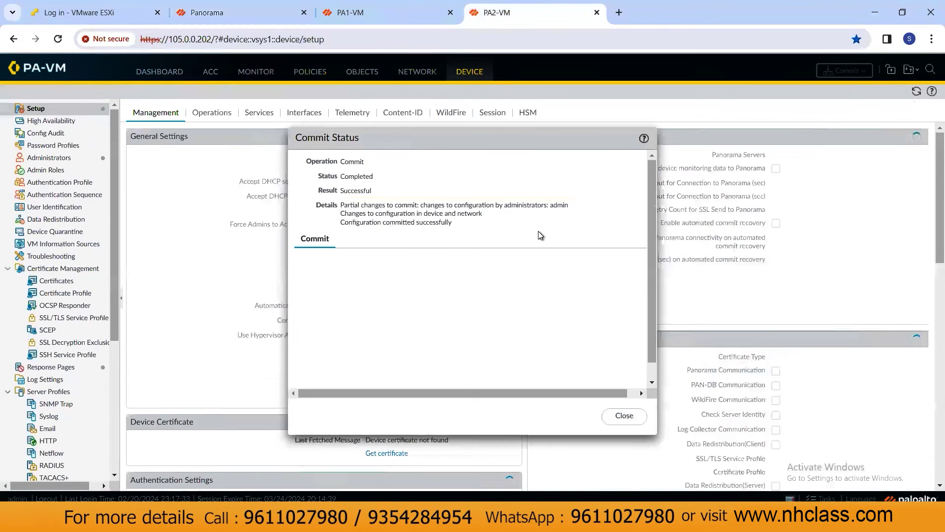
left_click(630, 416)
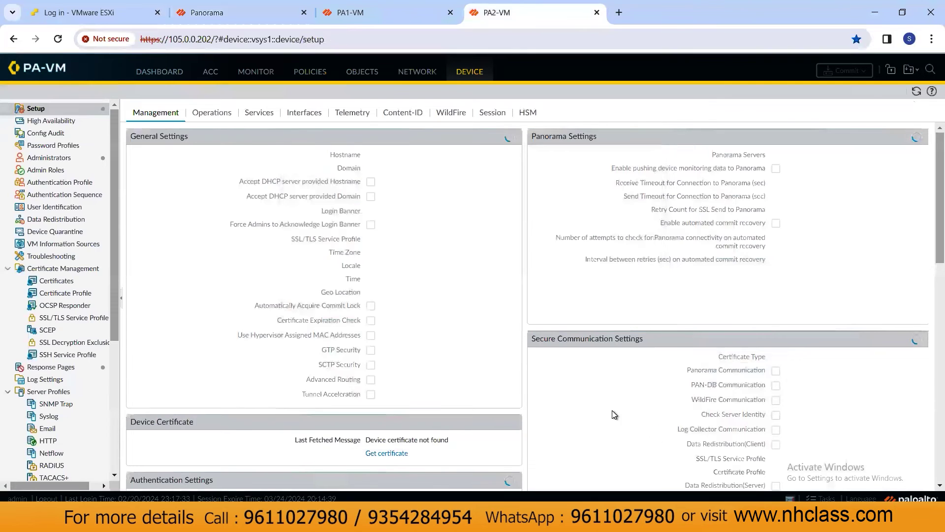
left_click(232, 19)
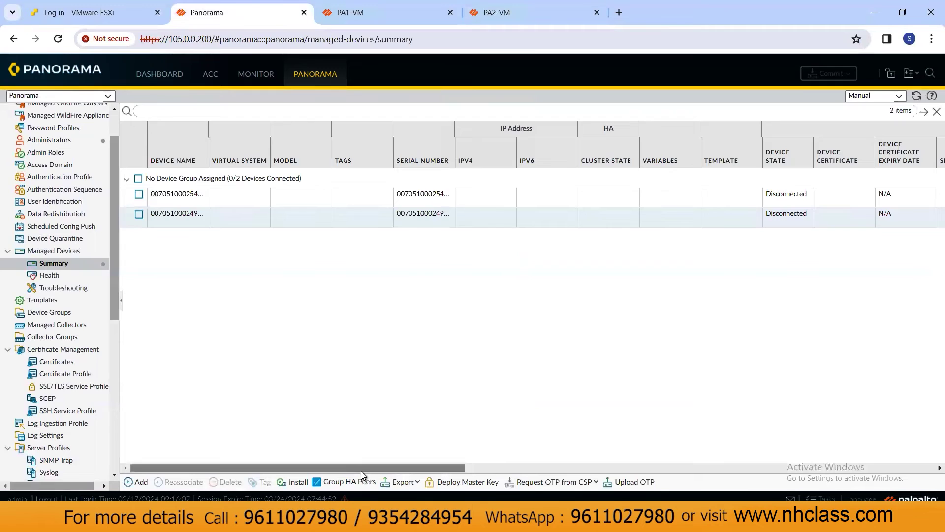
Refresh Managed Devices until PA1-VM (105.0.0.201) and PA2-VM (105.0.0.202) both show Connected
left_click_drag(350, 471, 530, 474)
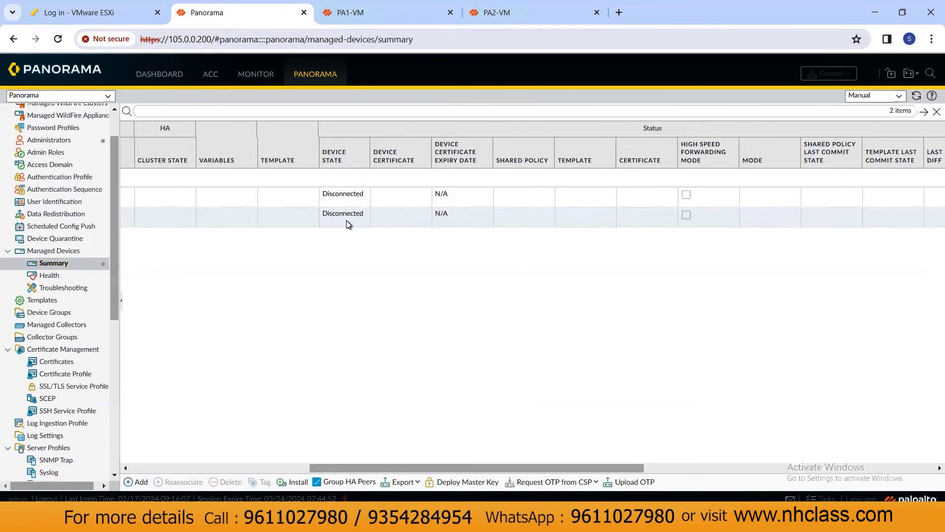
left_click(917, 95)
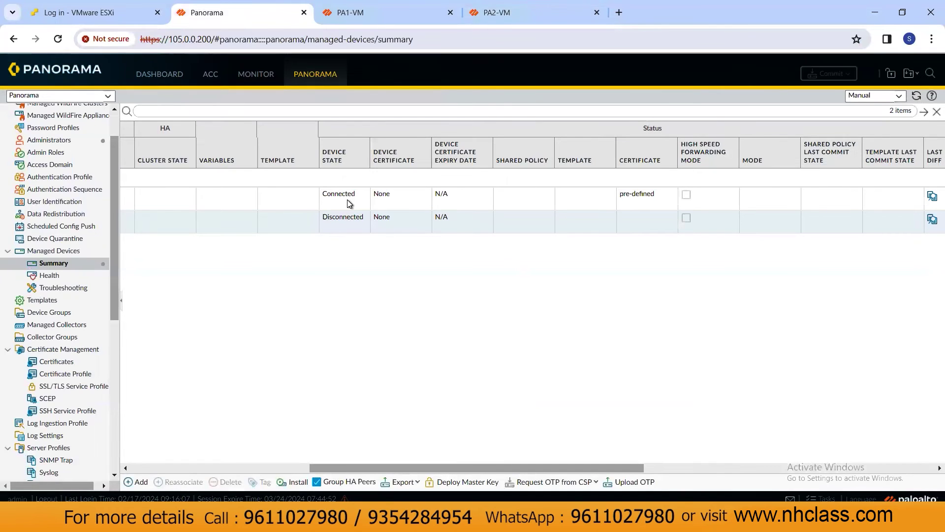
left_click(916, 96)
left_click(917, 96)
left_click(916, 96)
left_click(917, 96)
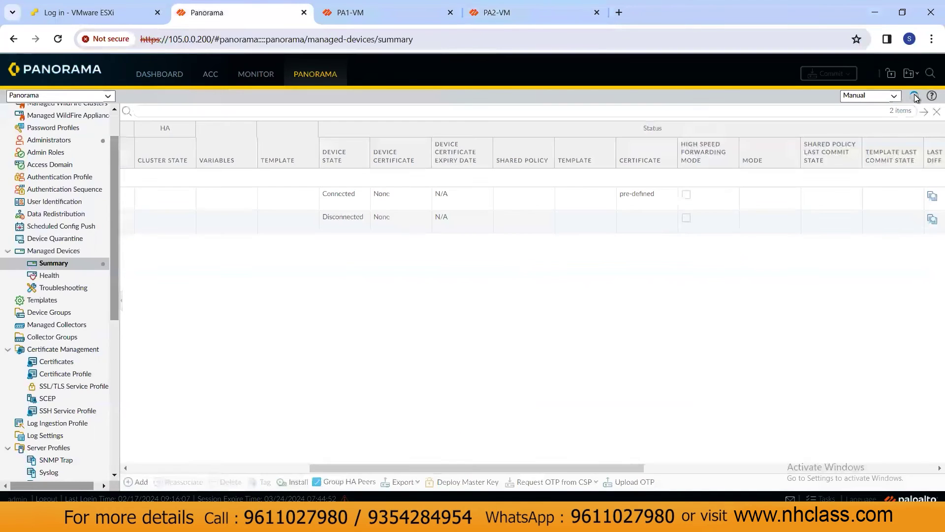
left_click(913, 97)
left_click(913, 97)
left_click(915, 97)
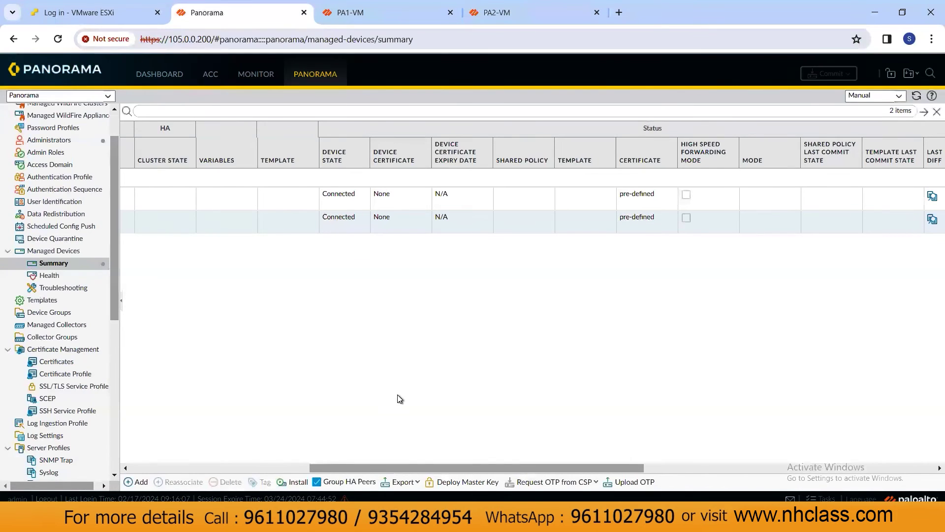
left_click_drag(409, 466, 197, 456)
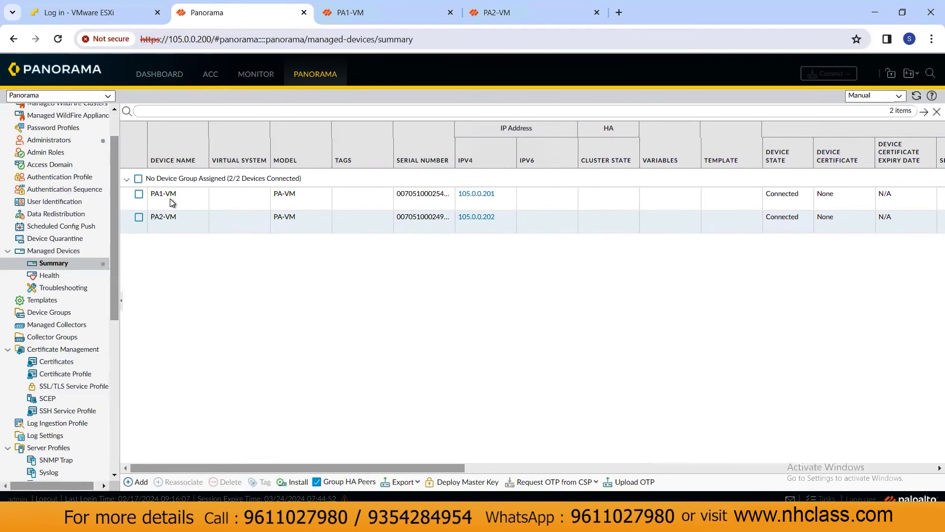
left_click(169, 152)
left_click_drag(116, 152, 117, 111)
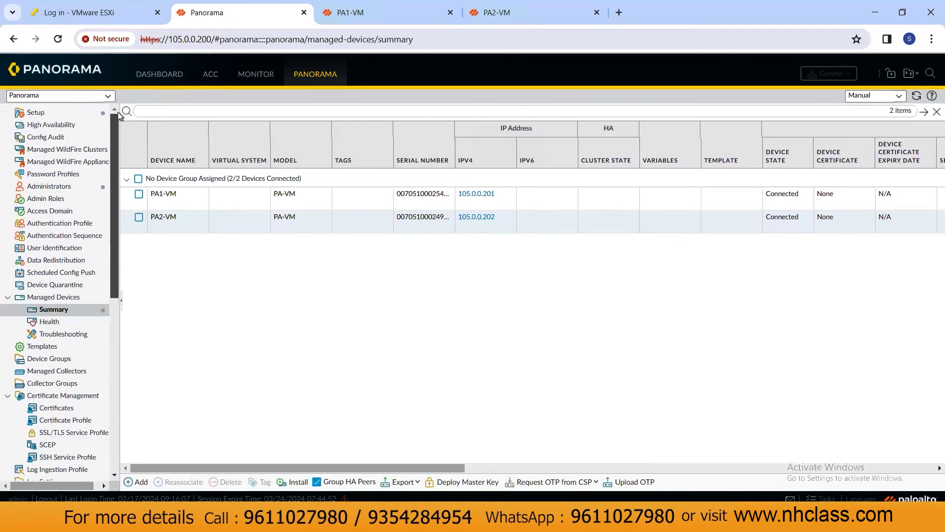
Import PA1-VM's device configuration into Panorama and close the successful import job
left_click(69, 113)
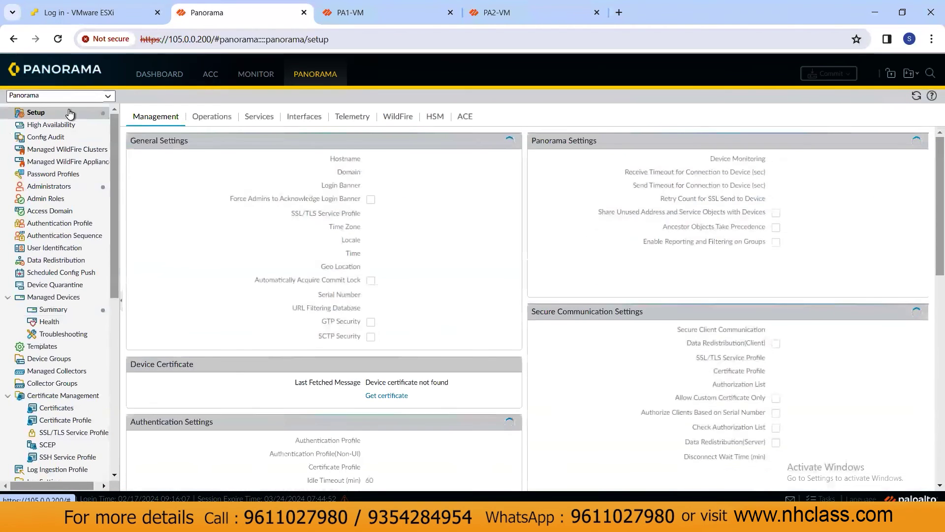
left_click(213, 118)
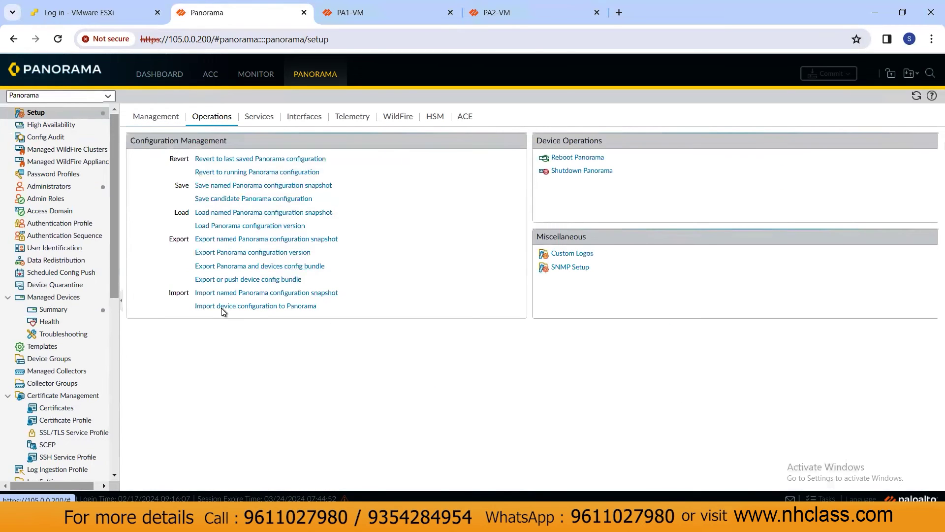
left_click(253, 306)
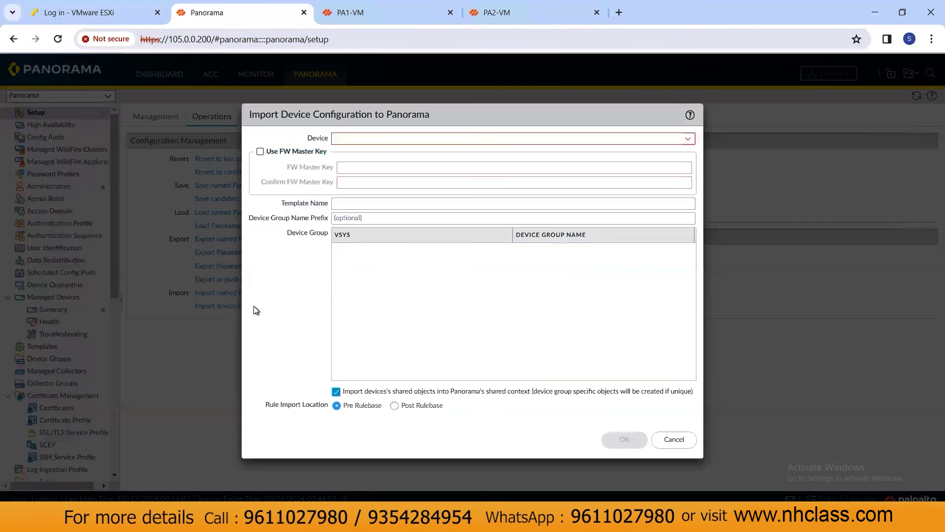
left_click(688, 138)
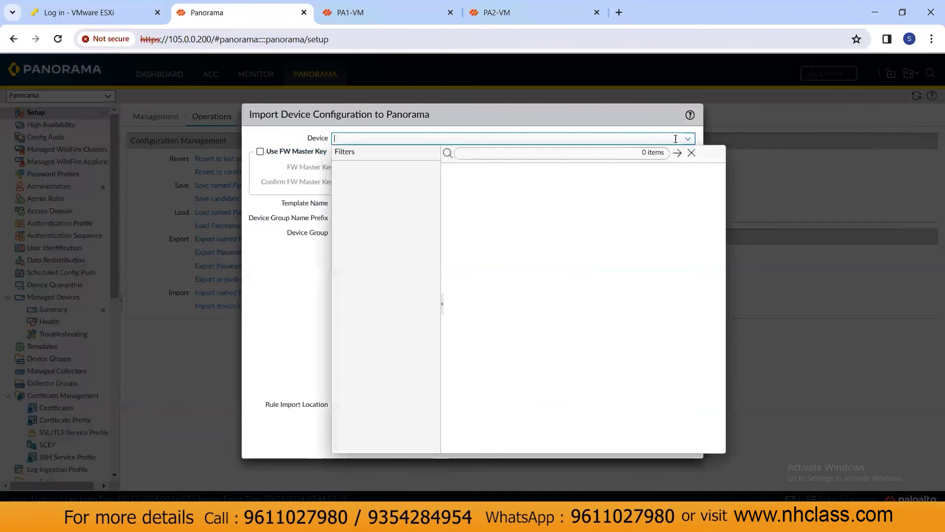
left_click(462, 170)
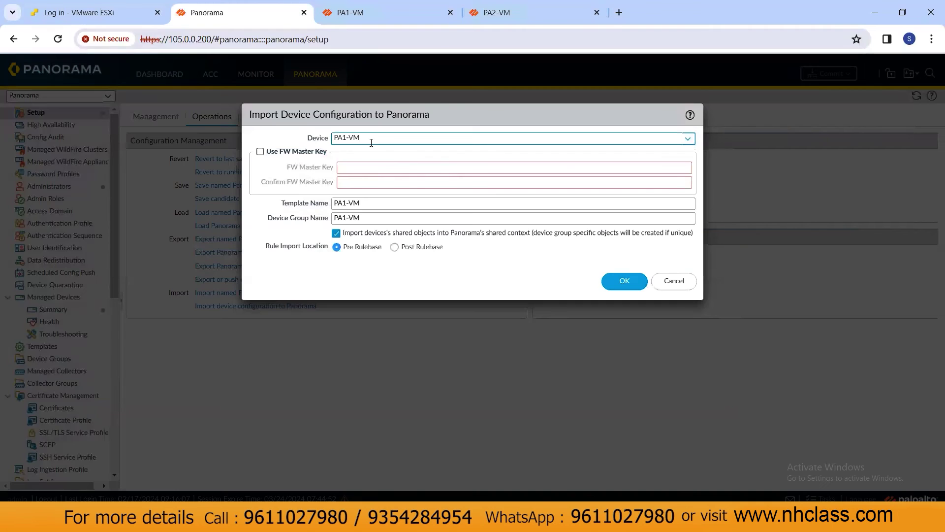
left_click(620, 280)
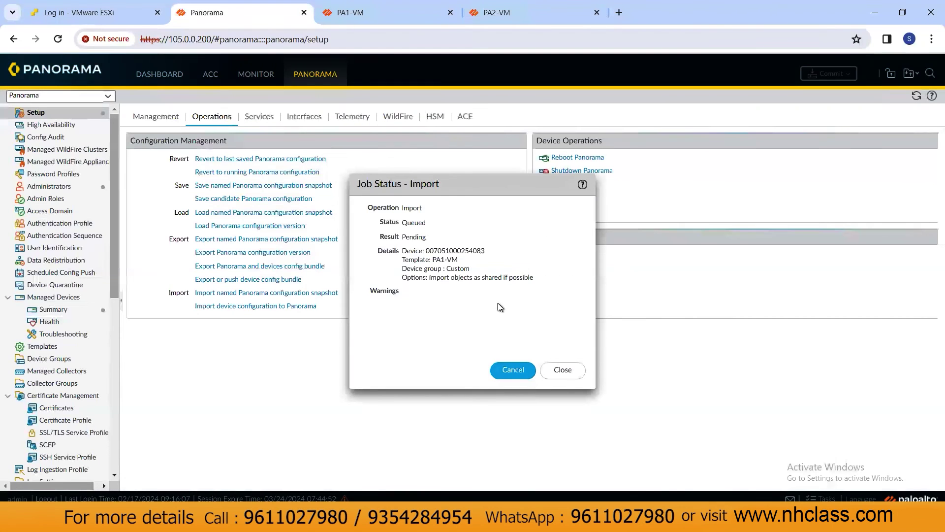
double_click(405, 237)
left_click(564, 371)
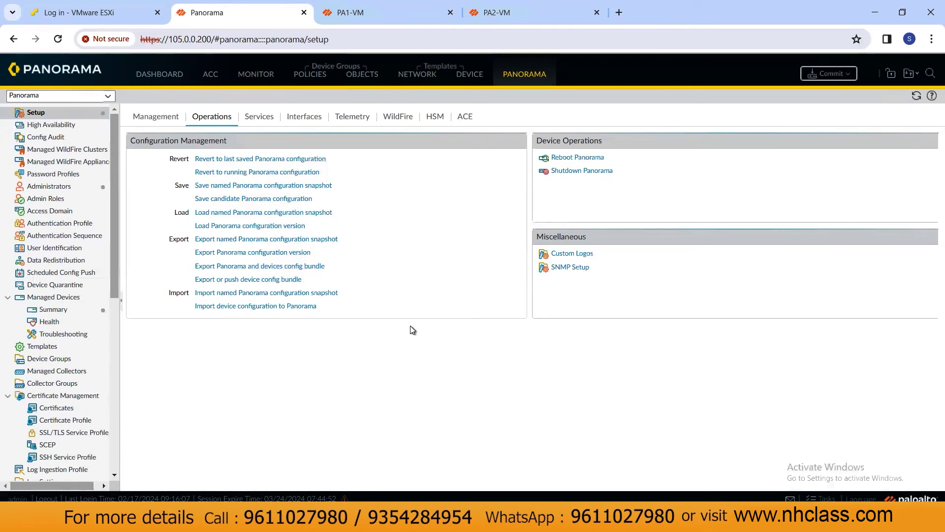
Import PA2-VM's device configuration into Panorama and close the finished import job
left_click(277, 310)
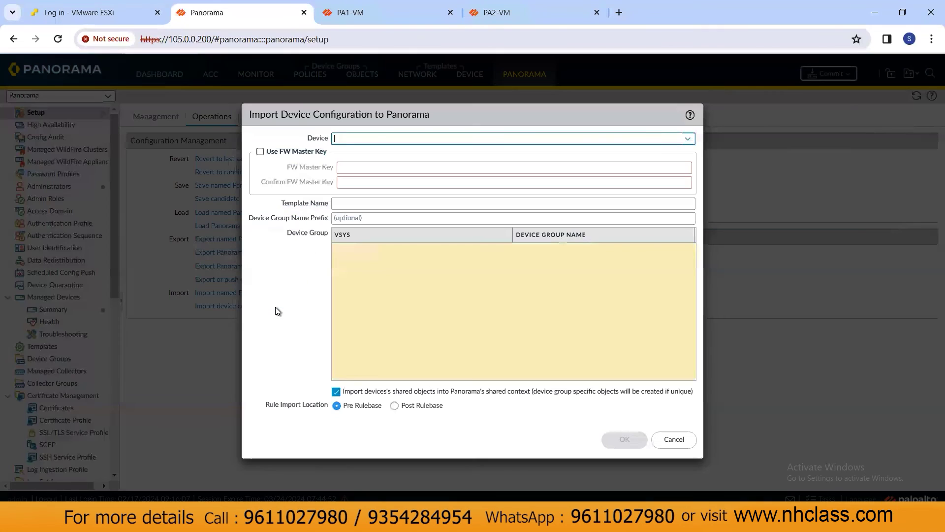
left_click(687, 139)
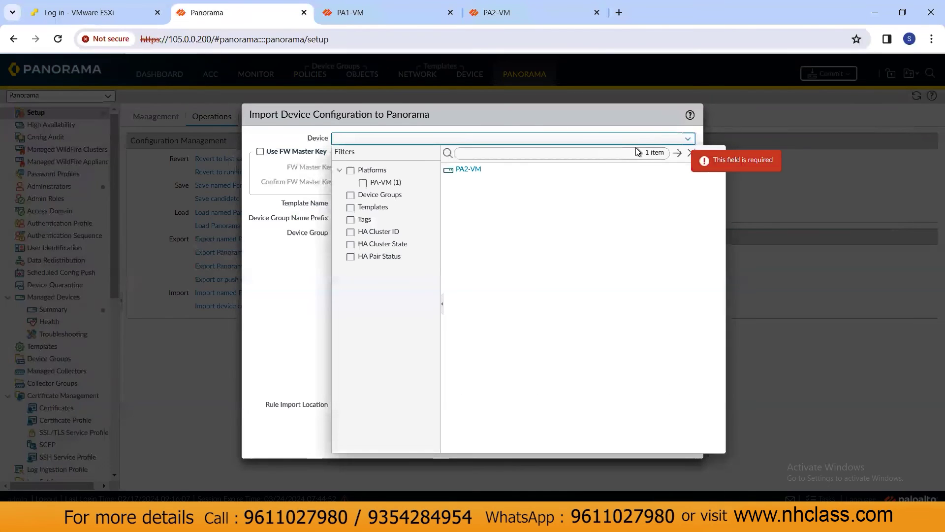
left_click(466, 170)
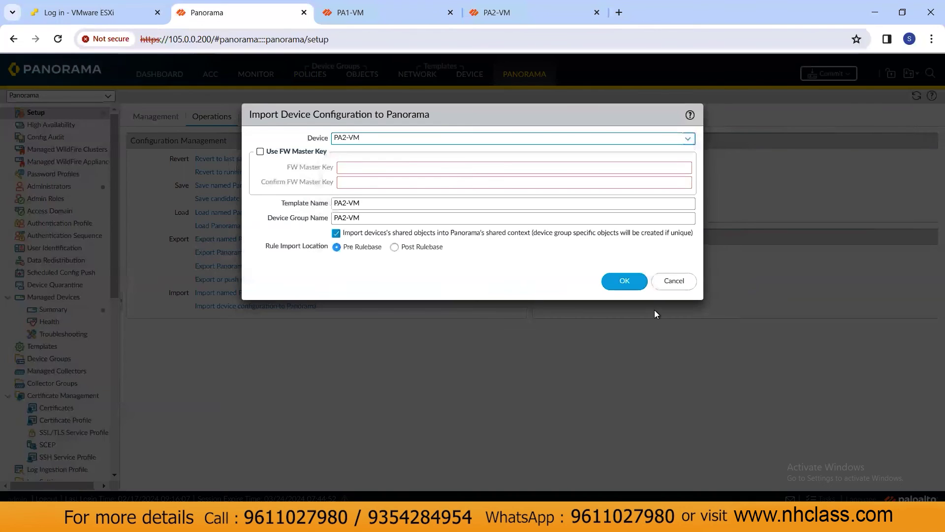
left_click(619, 282)
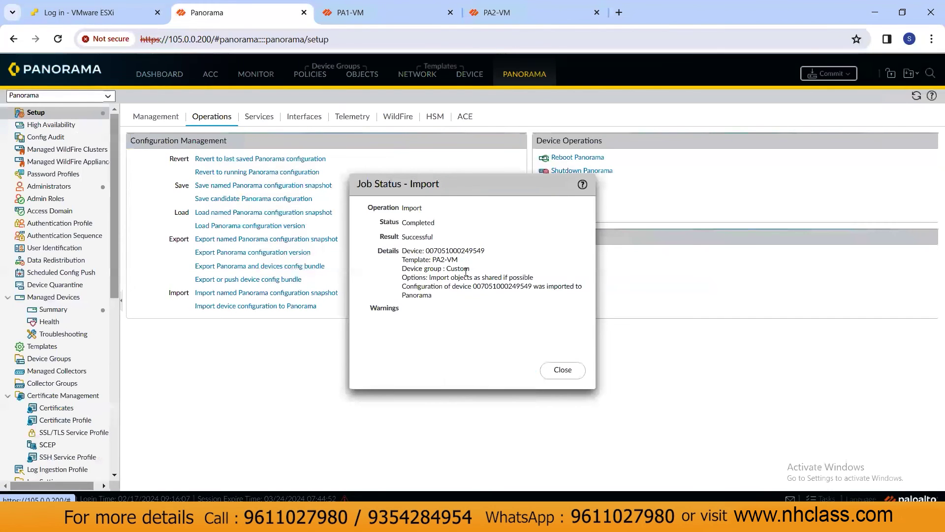
left_click(546, 364)
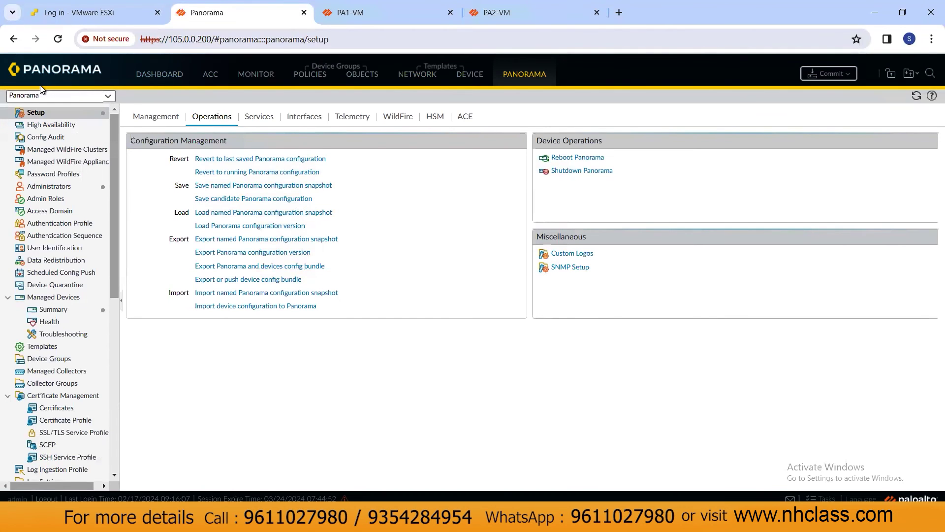
View PA1-VM and PA2-VM in the context list without switching, then show the Dashboard
left_click(108, 97)
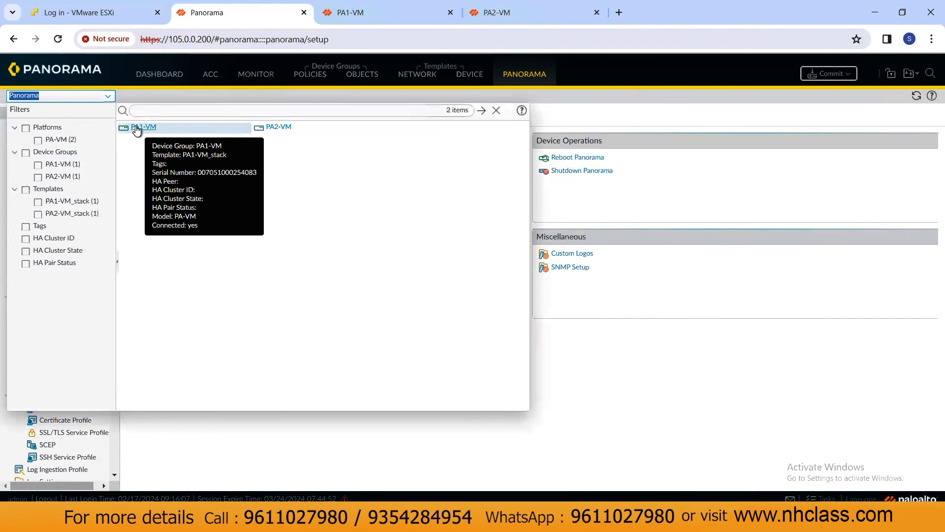
mouse_move(279, 134)
left_click(699, 374)
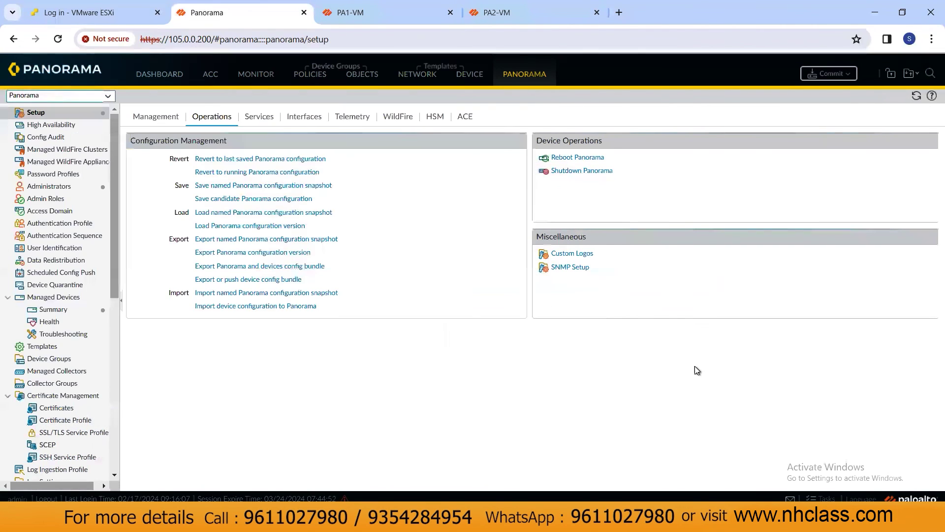
left_click(167, 87)
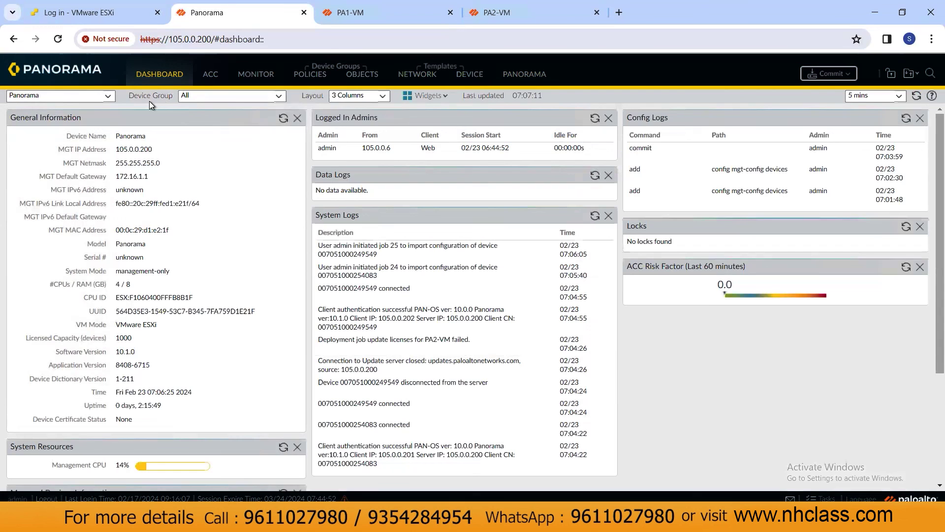
Scope the Dashboard to the PA1-VM device group, then to the PA2-VM device group
left_click(279, 99)
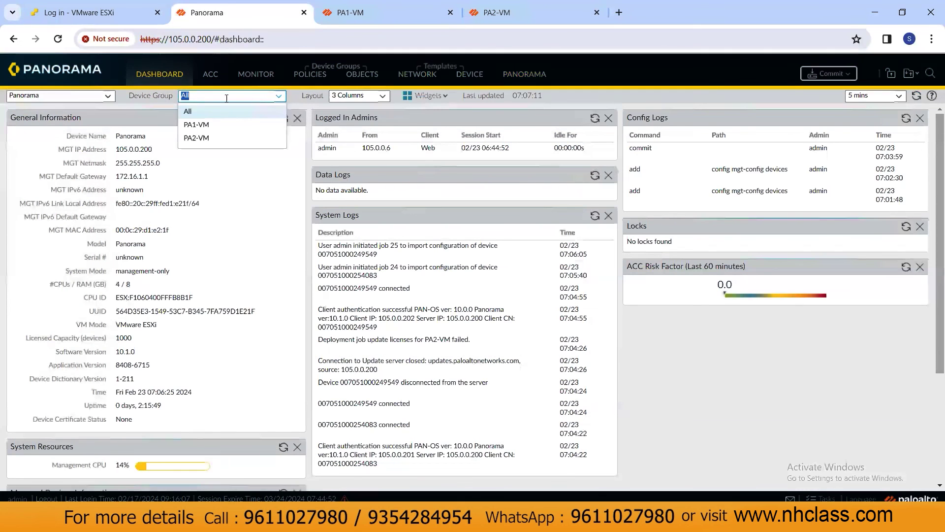
left_click(208, 129)
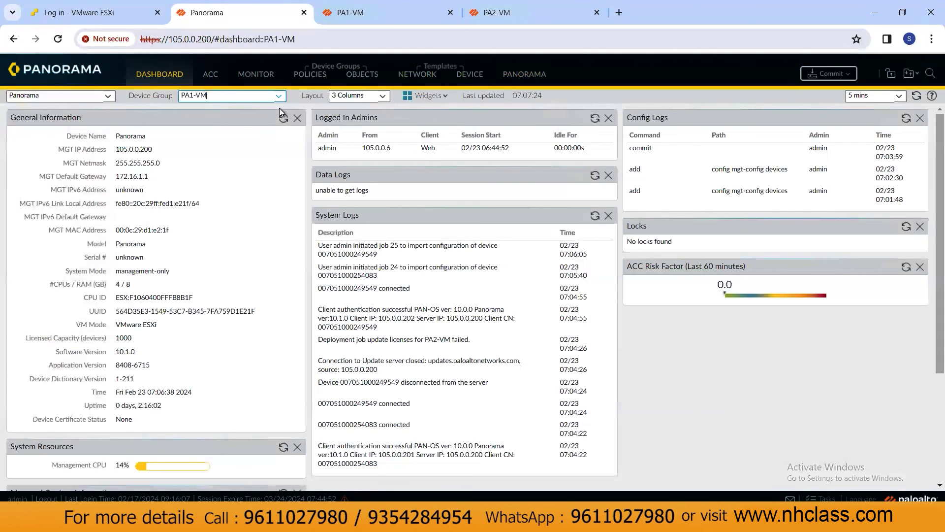
left_click(282, 105)
left_click(220, 140)
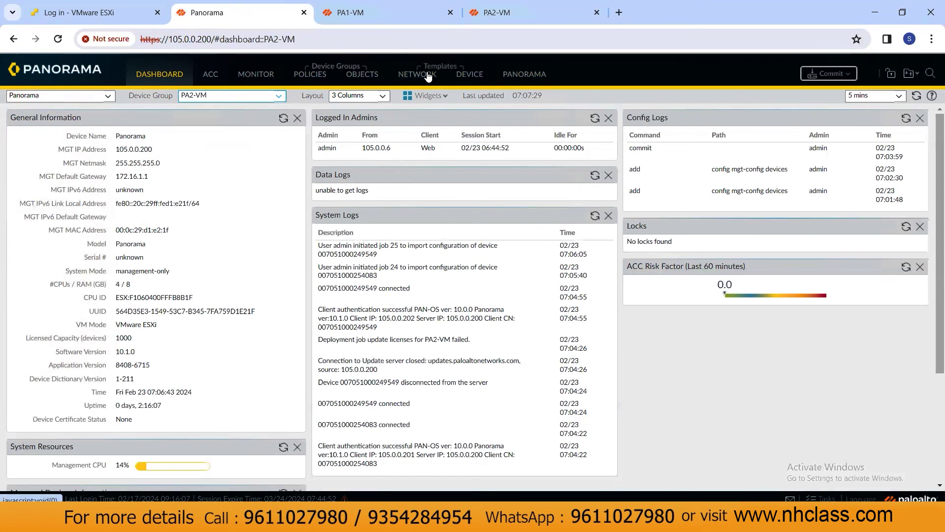
Submit another Commit to Panorama, close its status, and dismiss the reopened Commit menu
left_click(825, 79)
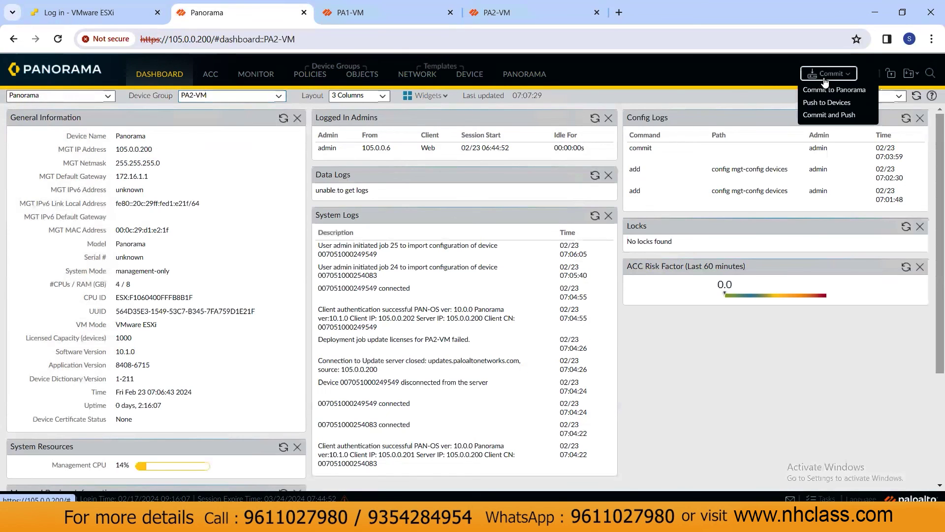
left_click(829, 89)
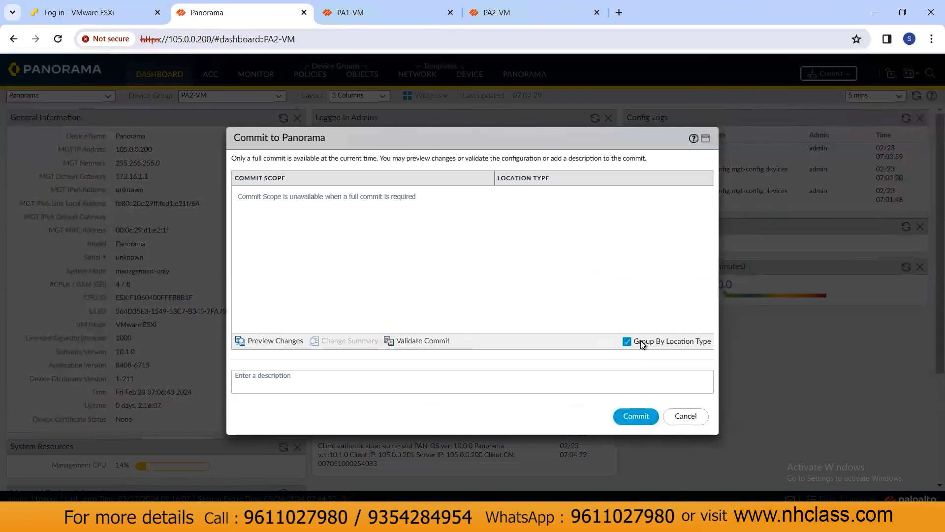
left_click(636, 420)
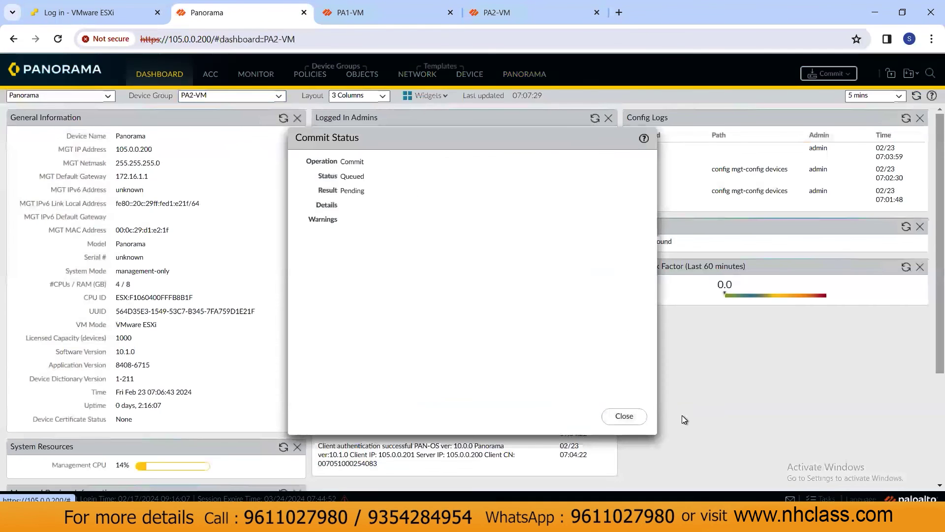
left_click(623, 416)
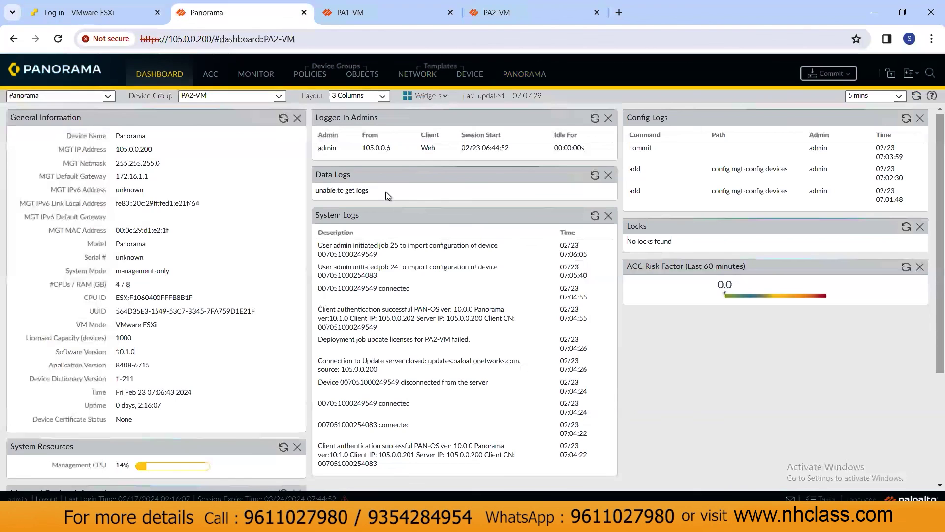
left_click(846, 83)
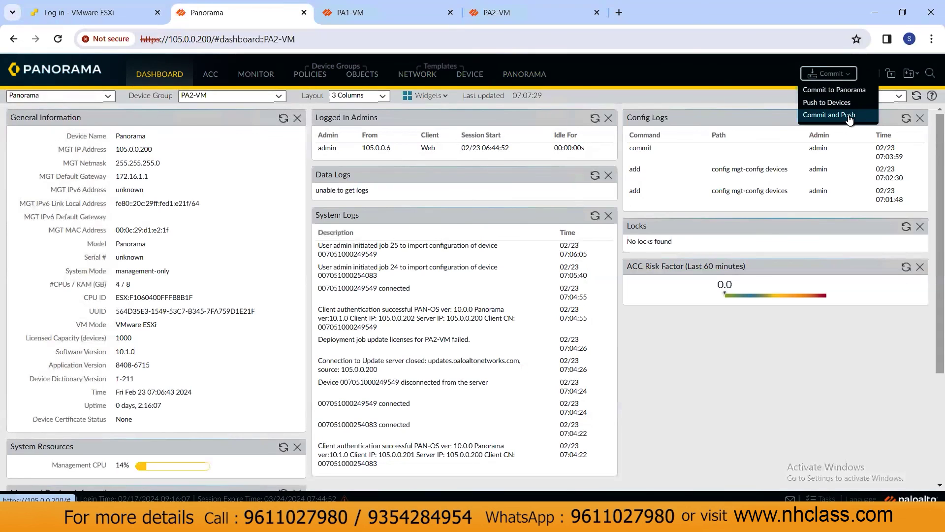
left_click(763, 345)
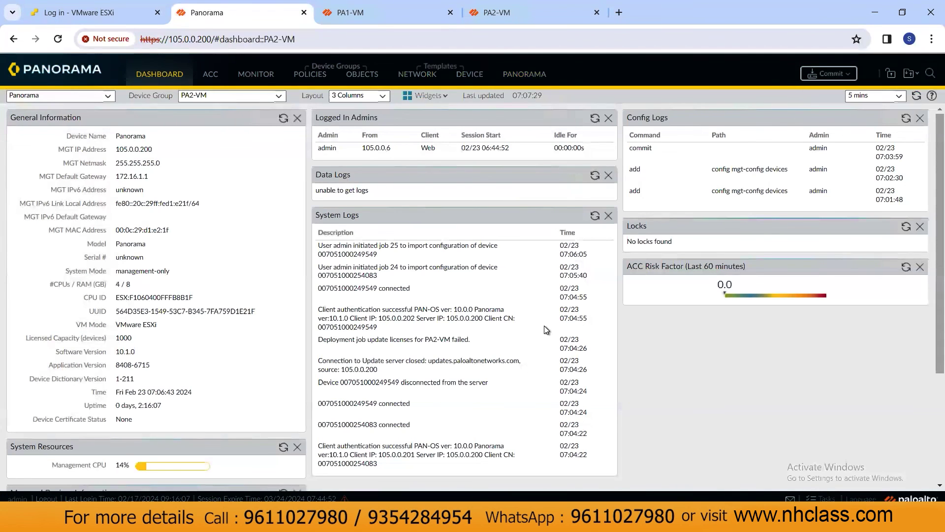